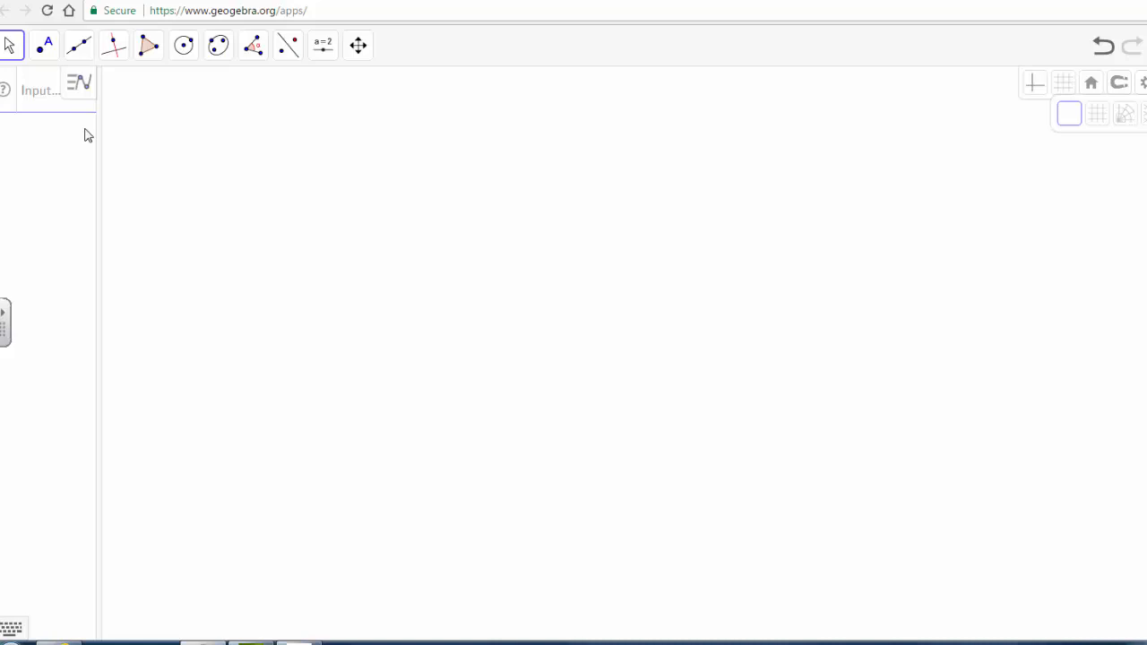
# Draw a gently rising segment about 7.4 units long in the lower middle of the drawing area
pyautogui.click(77, 50)
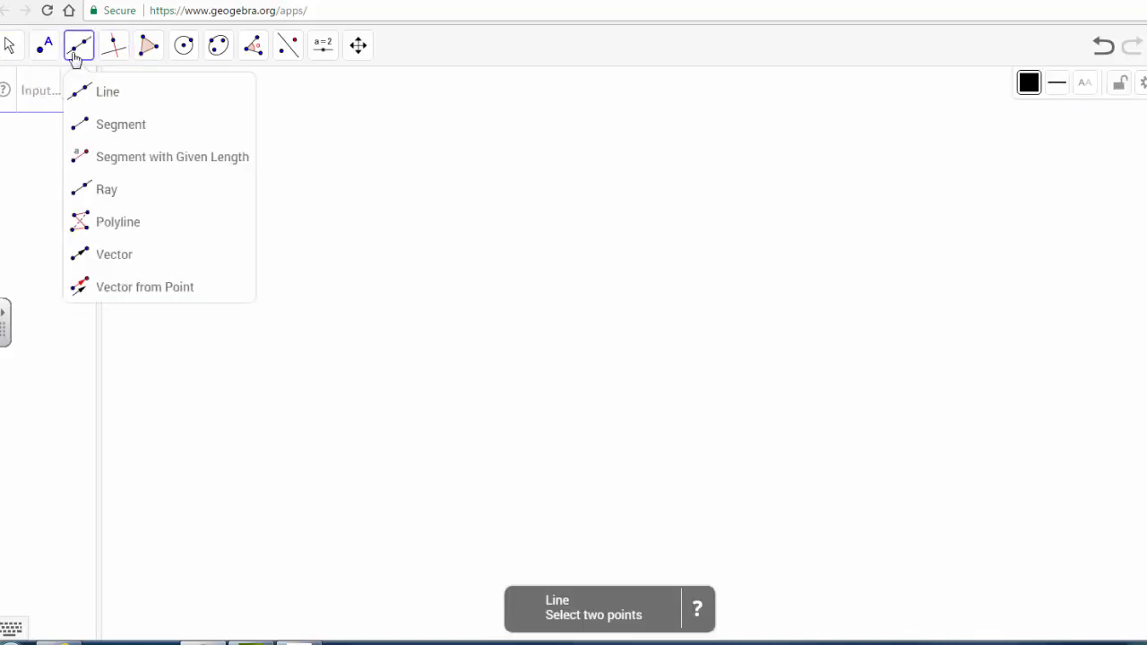
pyautogui.click(120, 131)
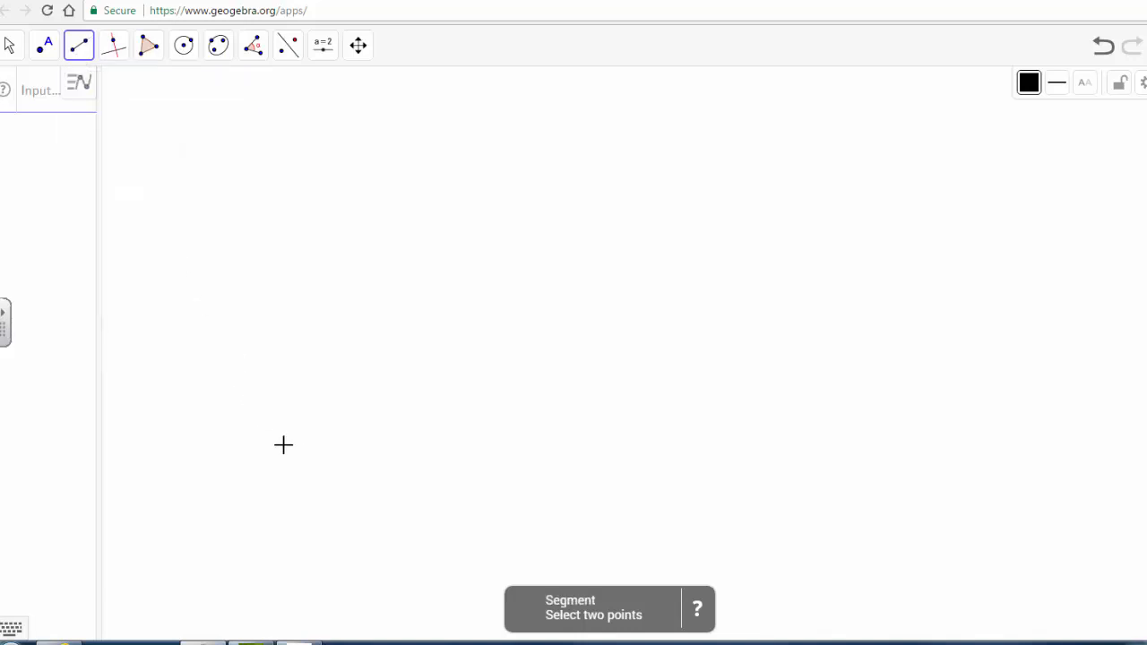
pyautogui.click(328, 476)
pyautogui.click(609, 411)
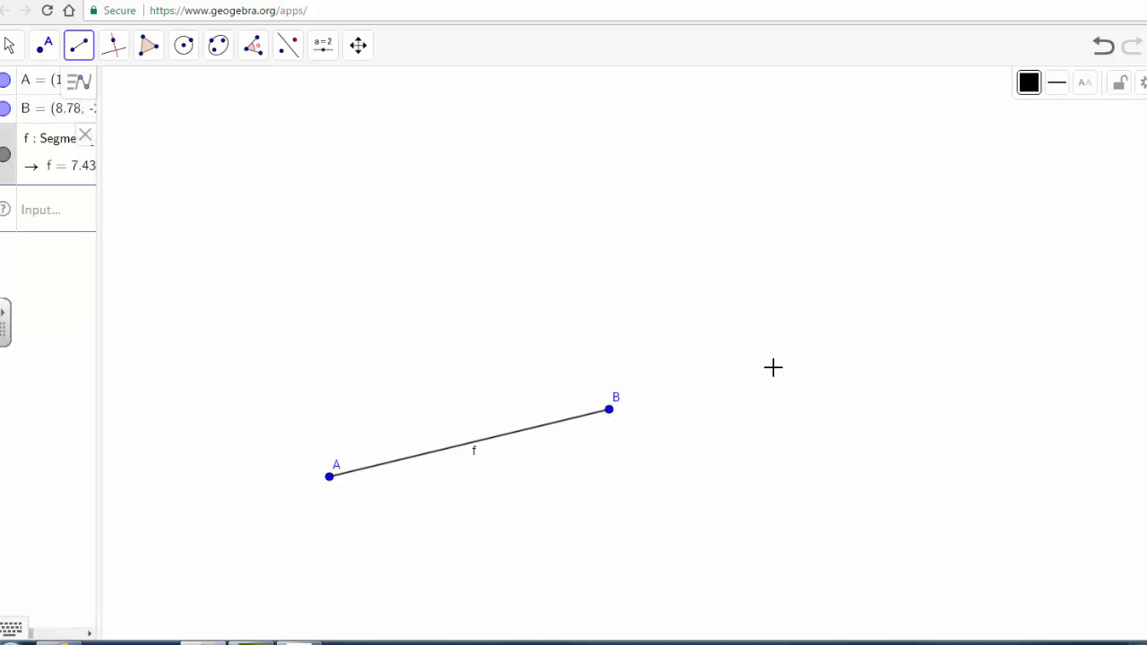
pyautogui.scroll(-3, 773, 366)
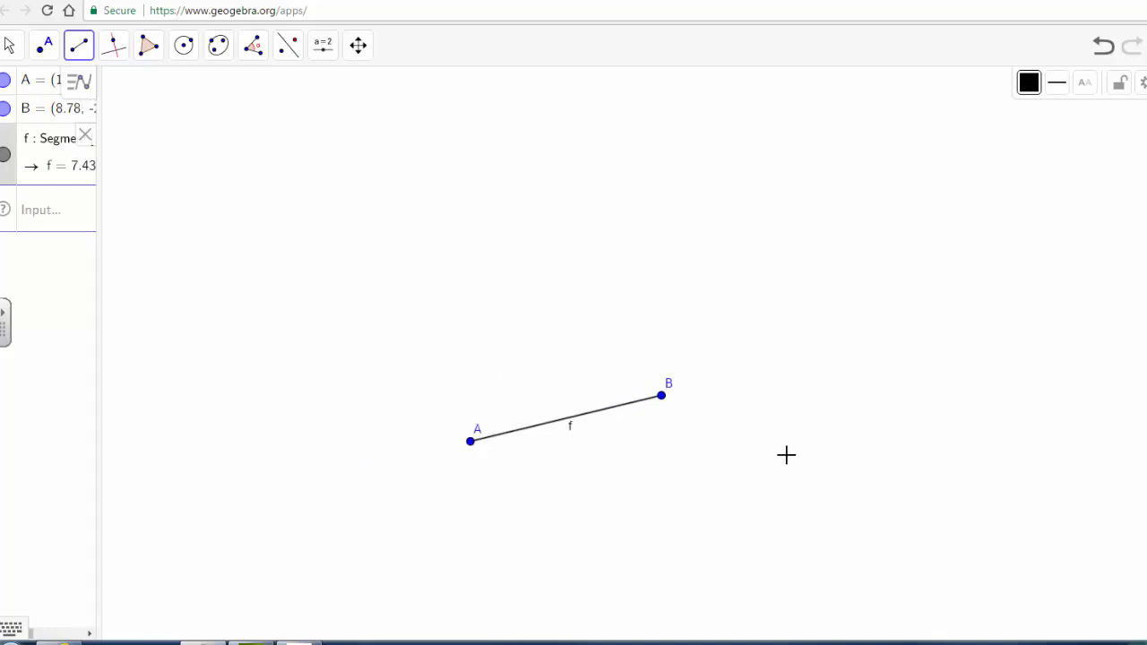
# Construct a circle centred on A with the Compass tool, using the distance AB as its radius
pyautogui.click(43, 47)
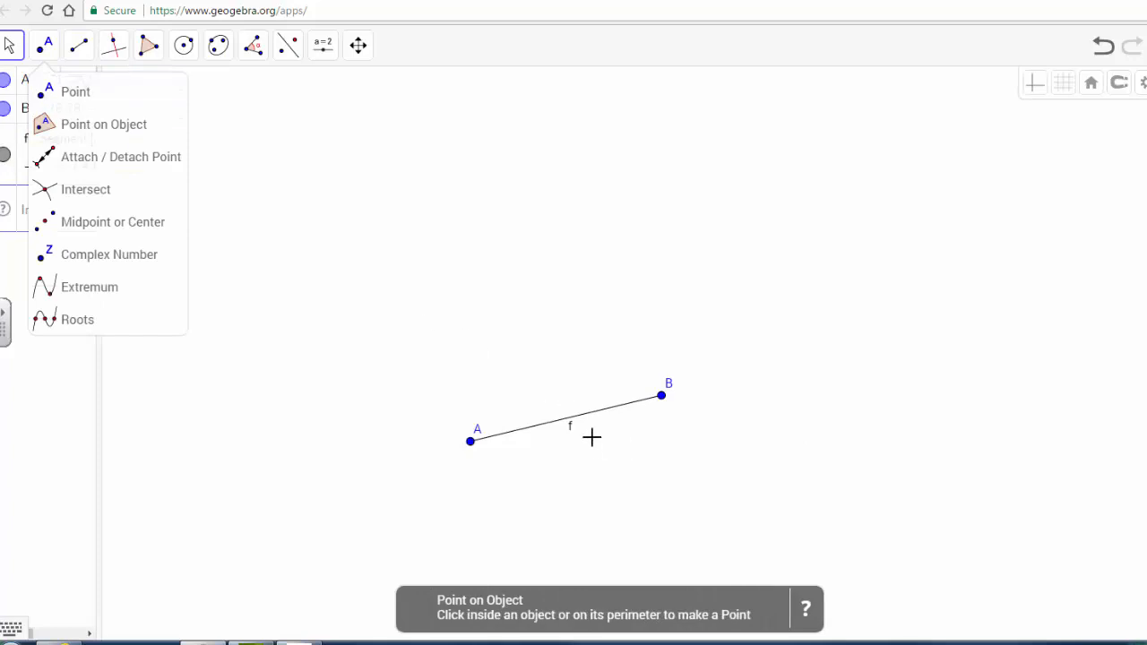
pyautogui.moveTo(185, 46)
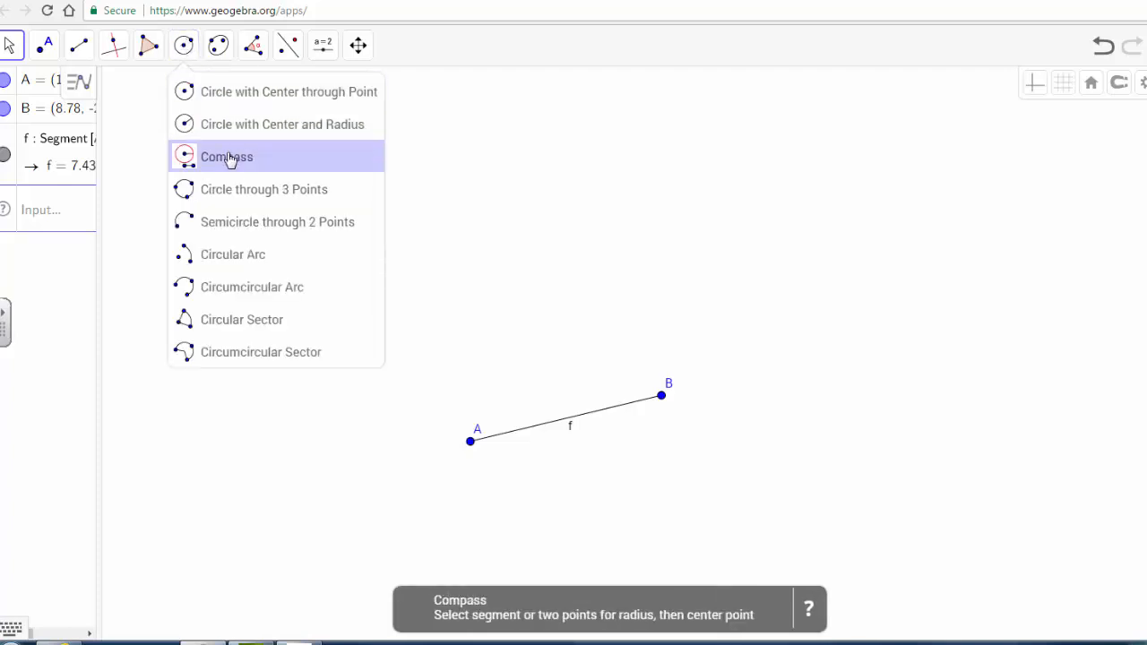
pyautogui.click(230, 158)
pyautogui.click(470, 440)
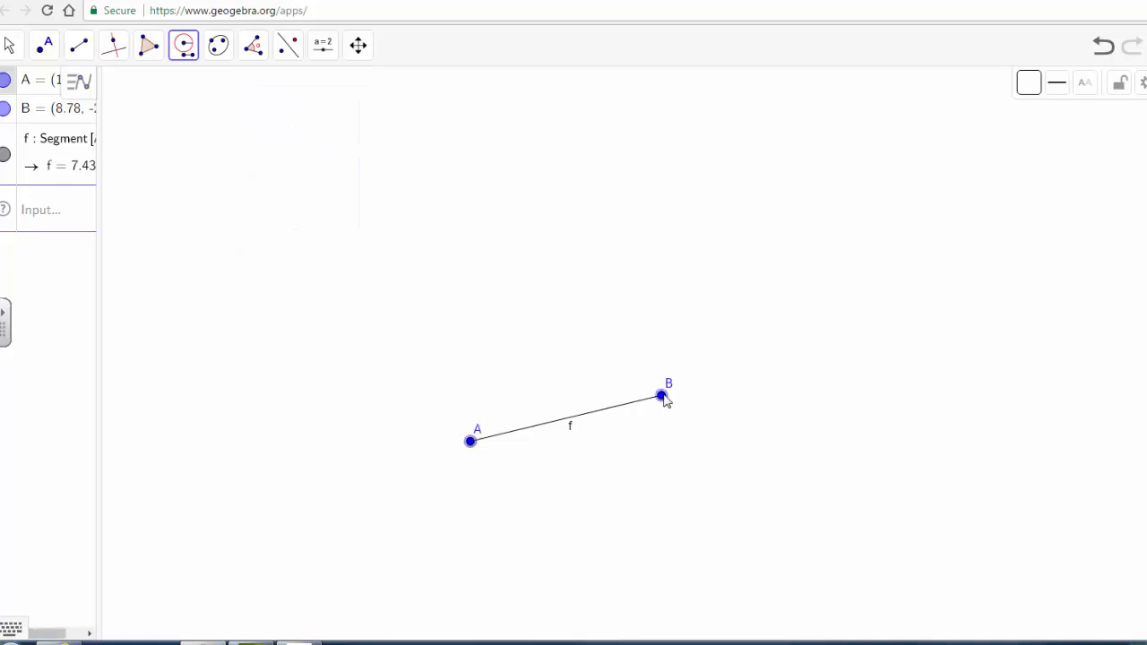
pyautogui.click(663, 397)
pyautogui.click(472, 443)
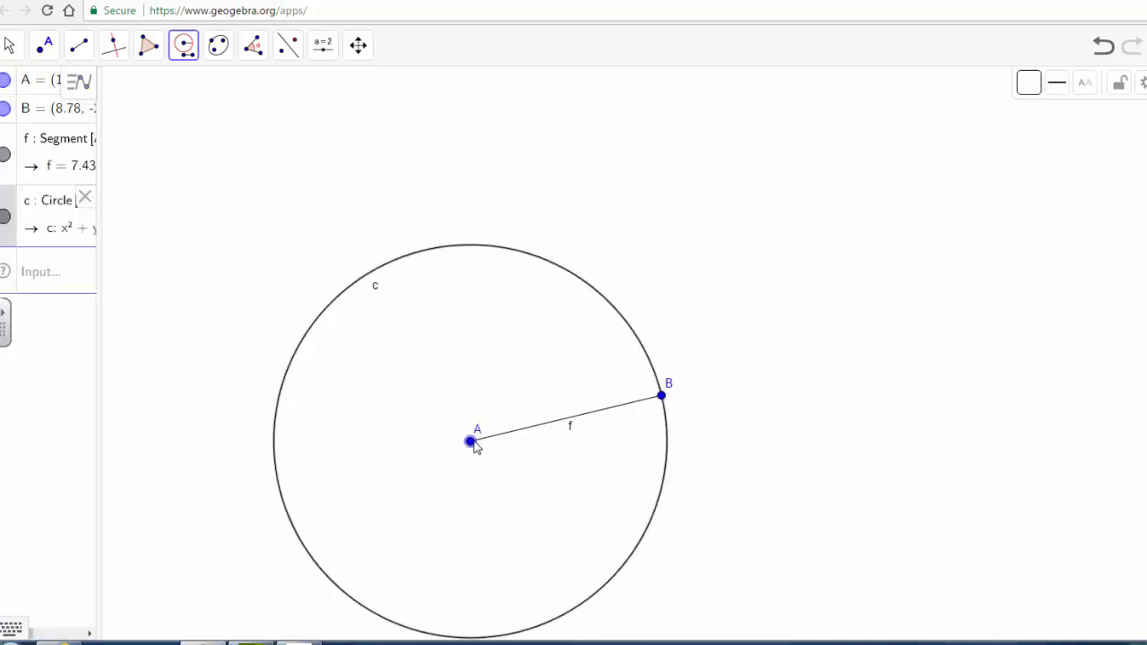
# Construct a second Compass circle with radius AB, this time centred on B
pyautogui.click(471, 442)
pyautogui.click(662, 396)
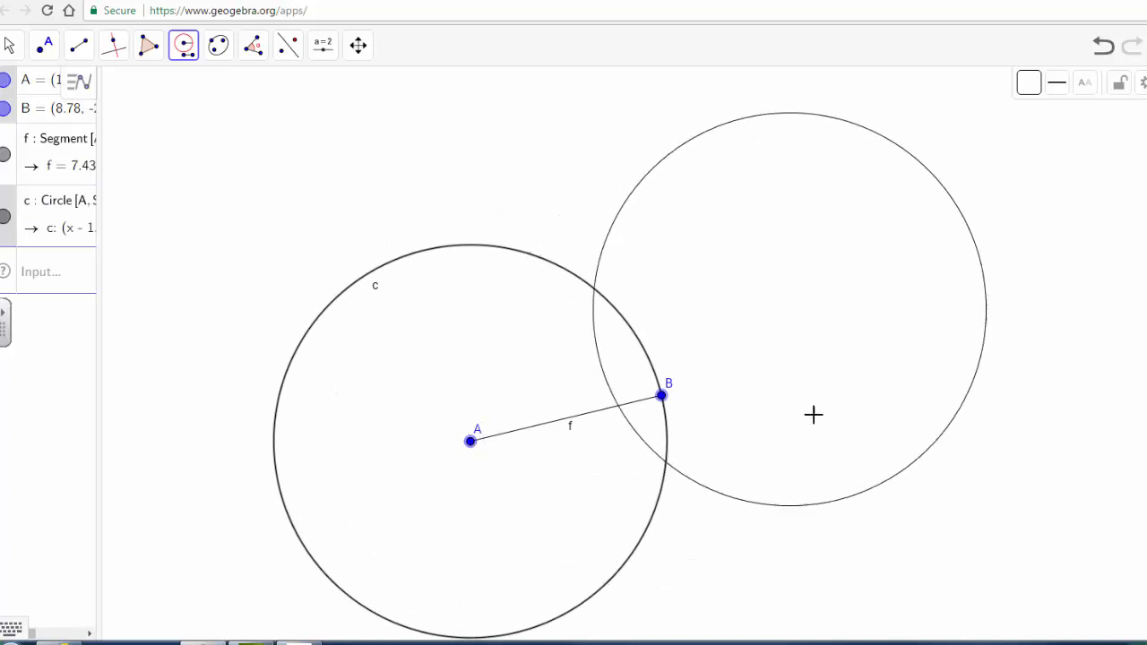
pyautogui.click(661, 396)
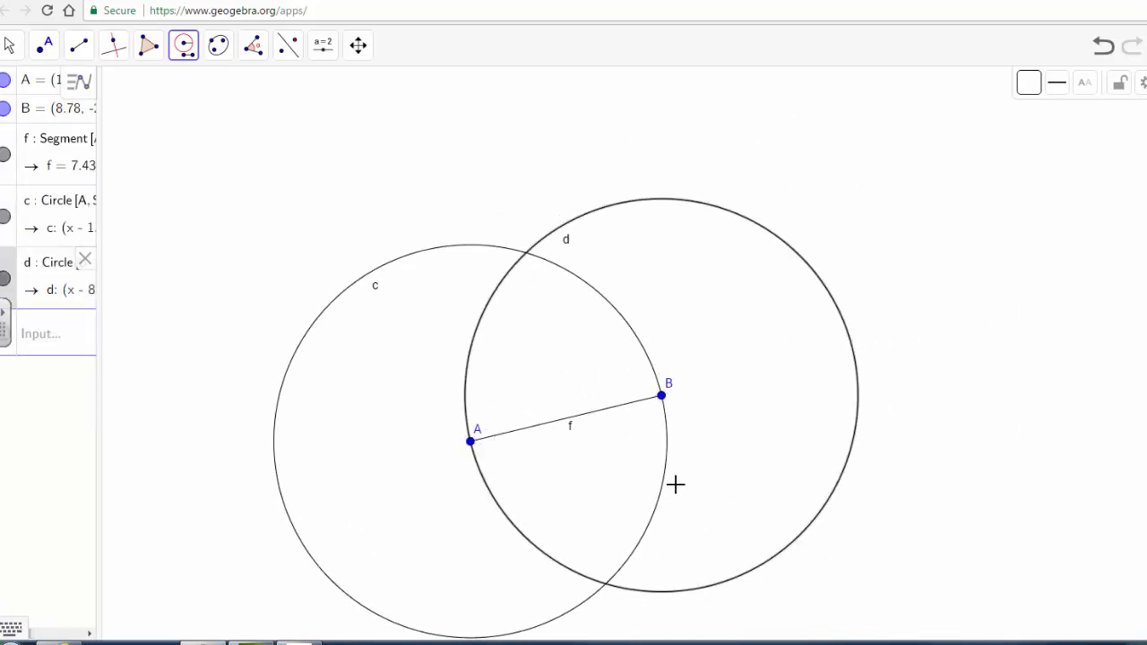
# Mark the intersection points of the two circles centred on A and B
pyautogui.click(47, 59)
pyautogui.click(80, 192)
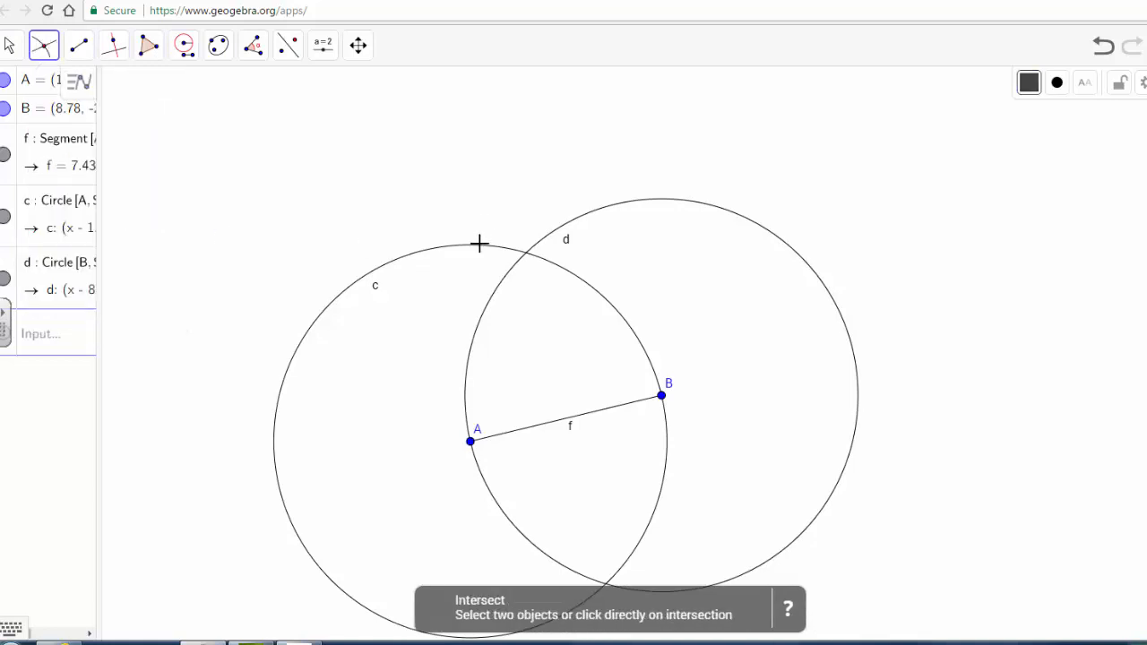
pyautogui.click(479, 244)
pyautogui.click(506, 283)
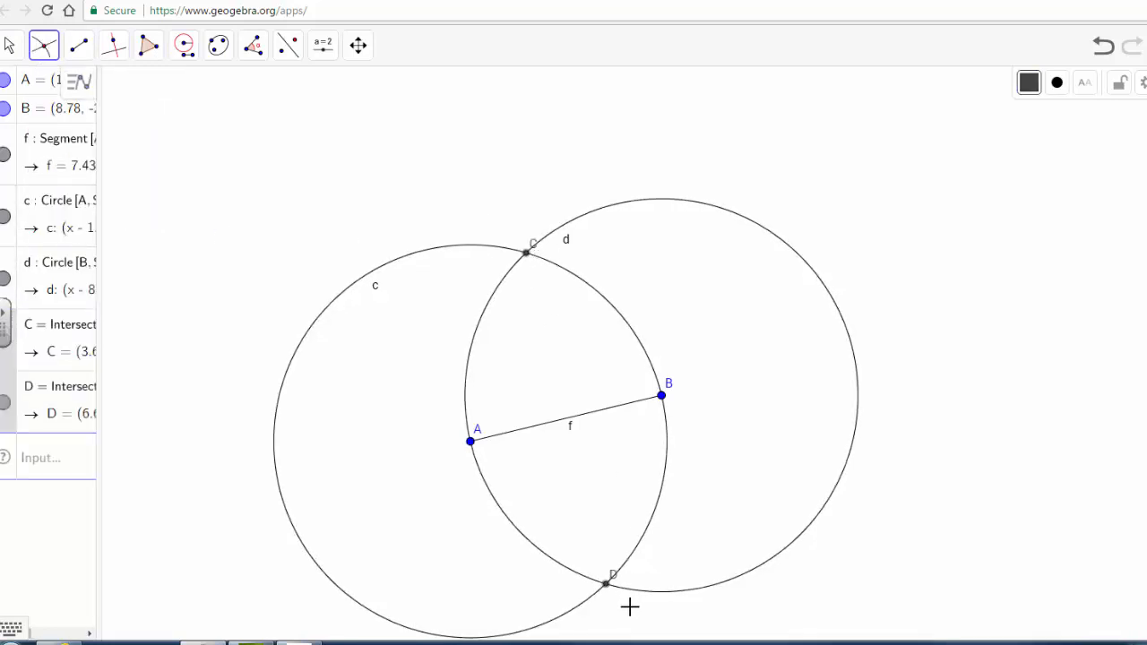
# Complete the triangle above AB by drawing segments from A and from B to the upper circle intersection C
pyautogui.click(79, 46)
pyautogui.click(122, 123)
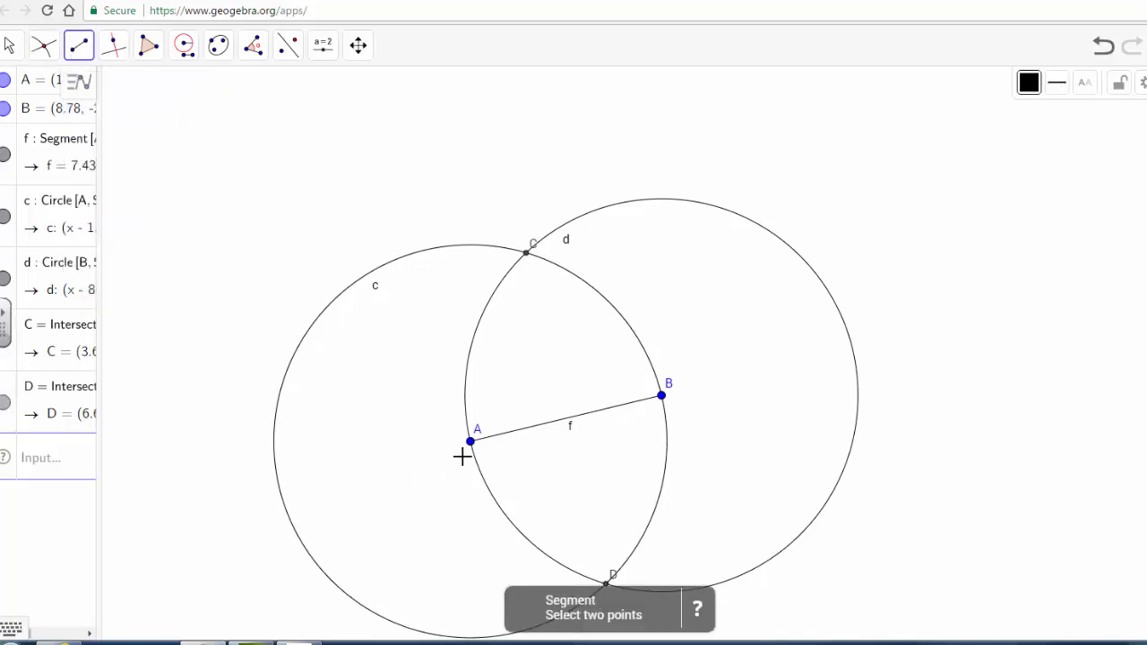
pyautogui.click(469, 442)
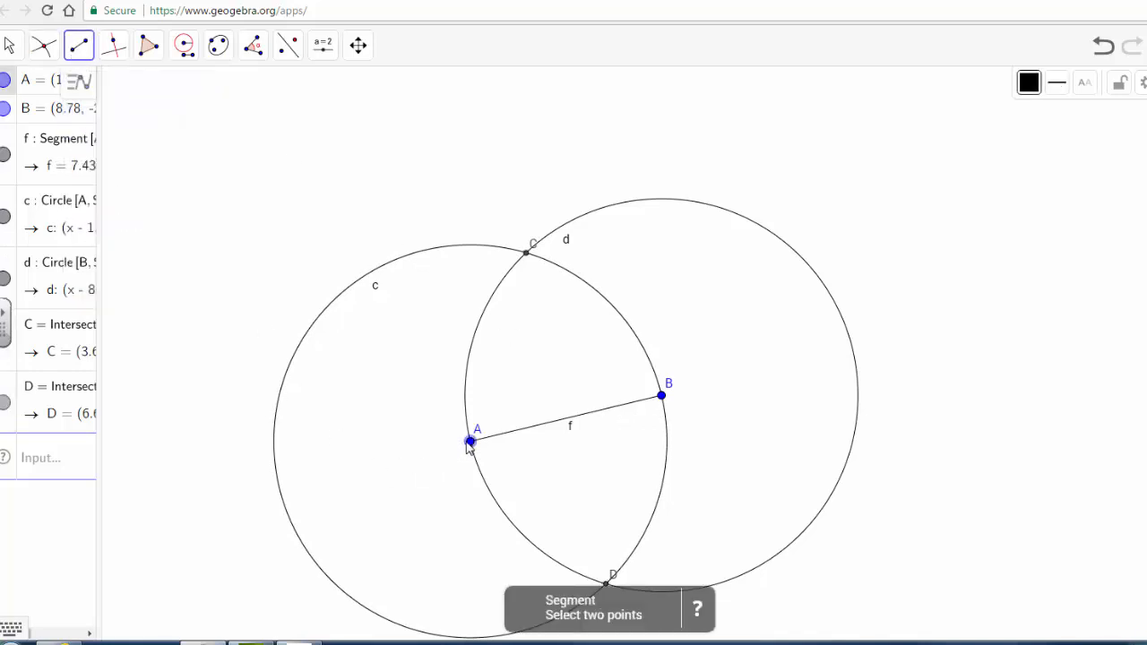
pyautogui.click(527, 255)
pyautogui.click(661, 396)
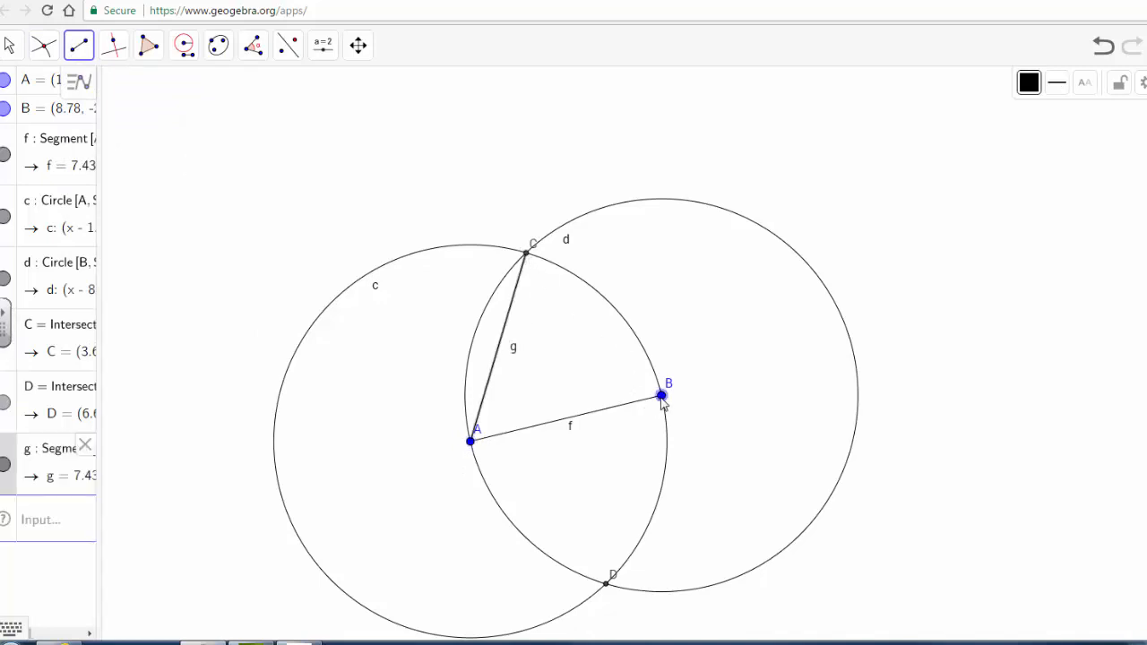
pyautogui.click(527, 254)
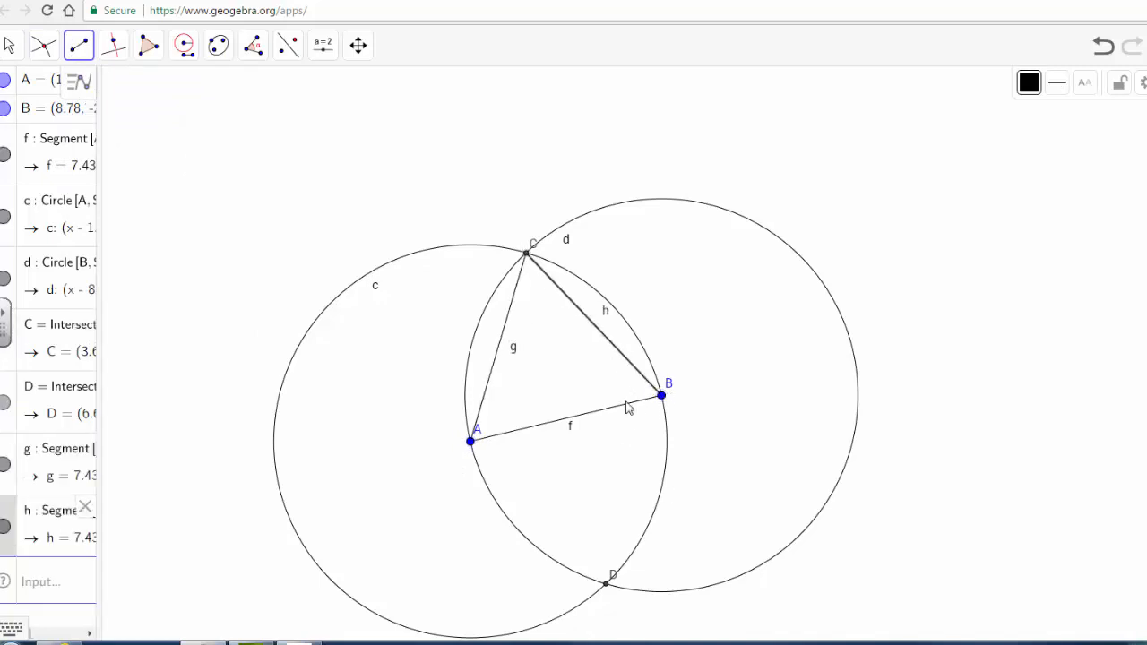
pyautogui.click(528, 251)
pyautogui.click(11, 45)
# Draw a small circle centred on A through a new point inside the large circle, with a radius under half of AB
pyautogui.scroll(-4, 261, 240)
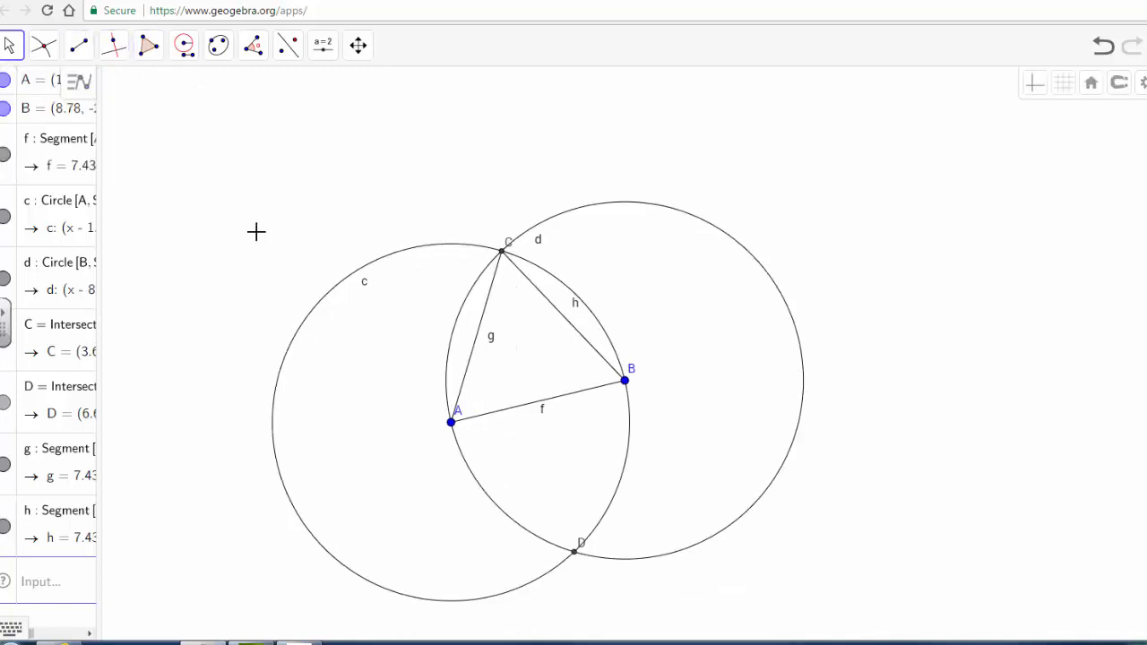
pyautogui.moveTo(527, 560); pyautogui.dragTo(589, 604)
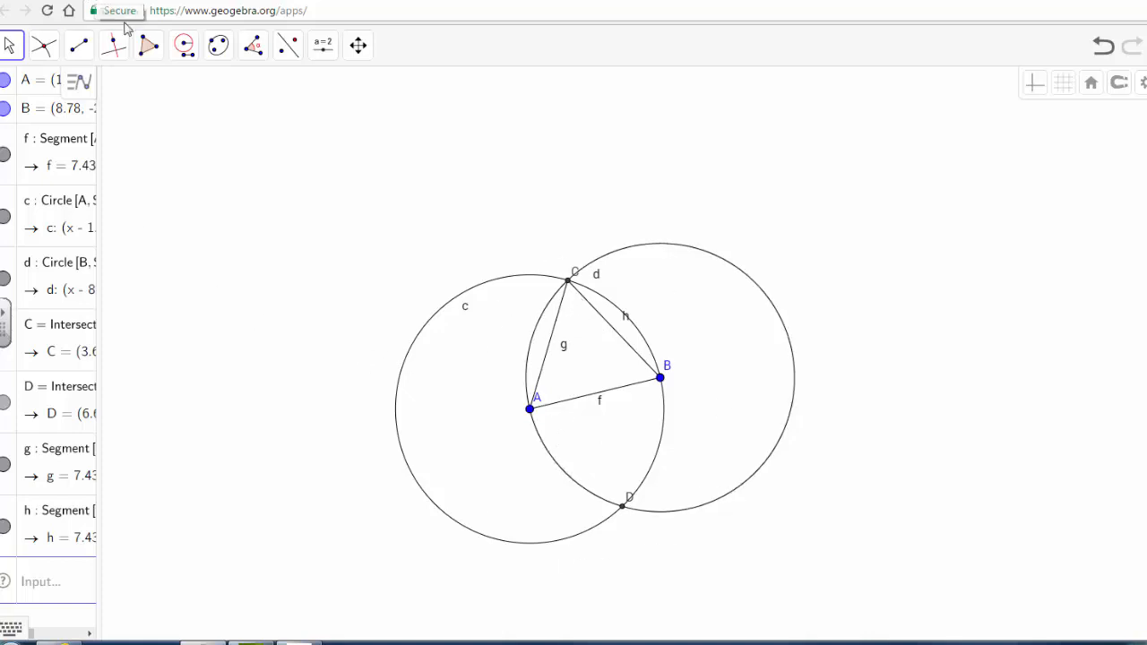
pyautogui.click(183, 51)
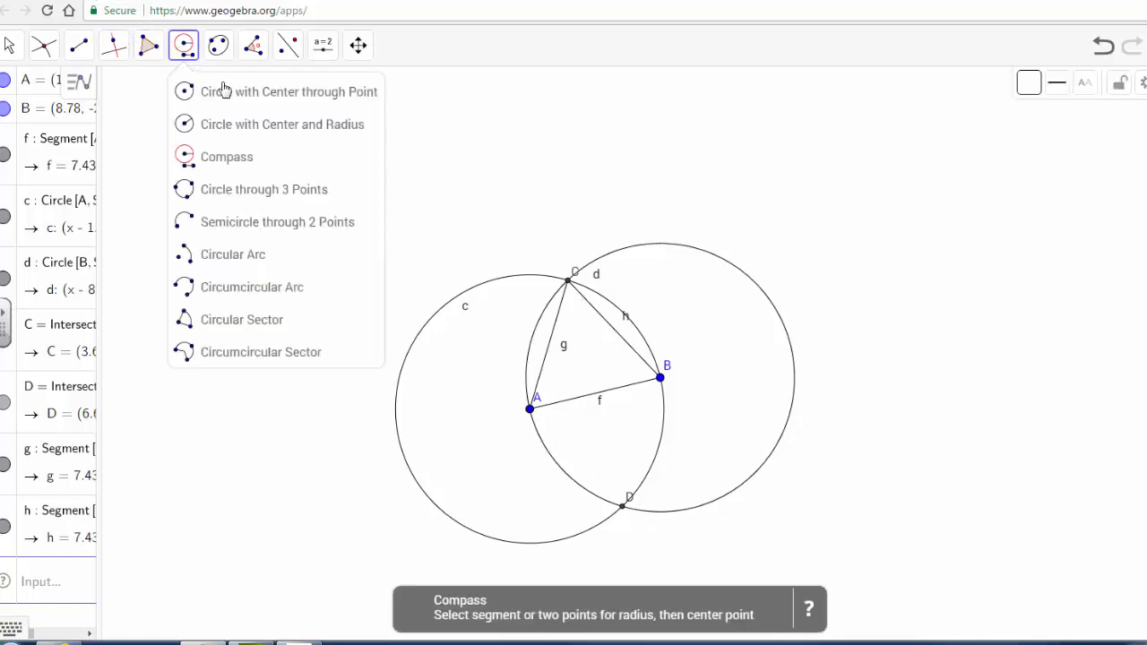
pyautogui.click(236, 93)
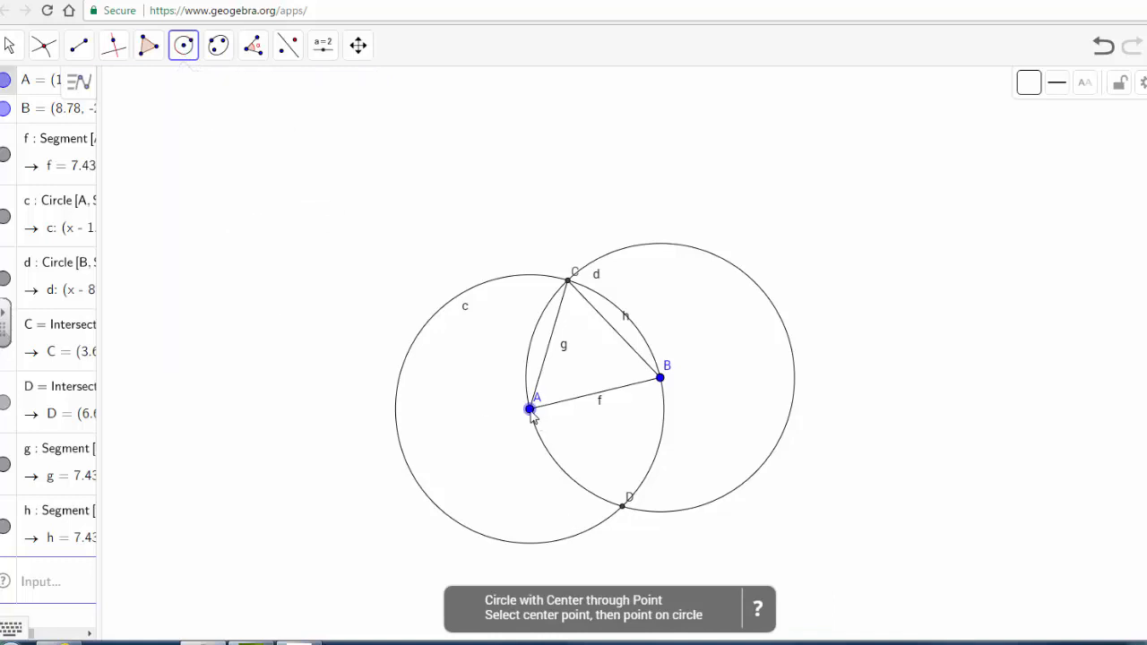
pyautogui.click(530, 409)
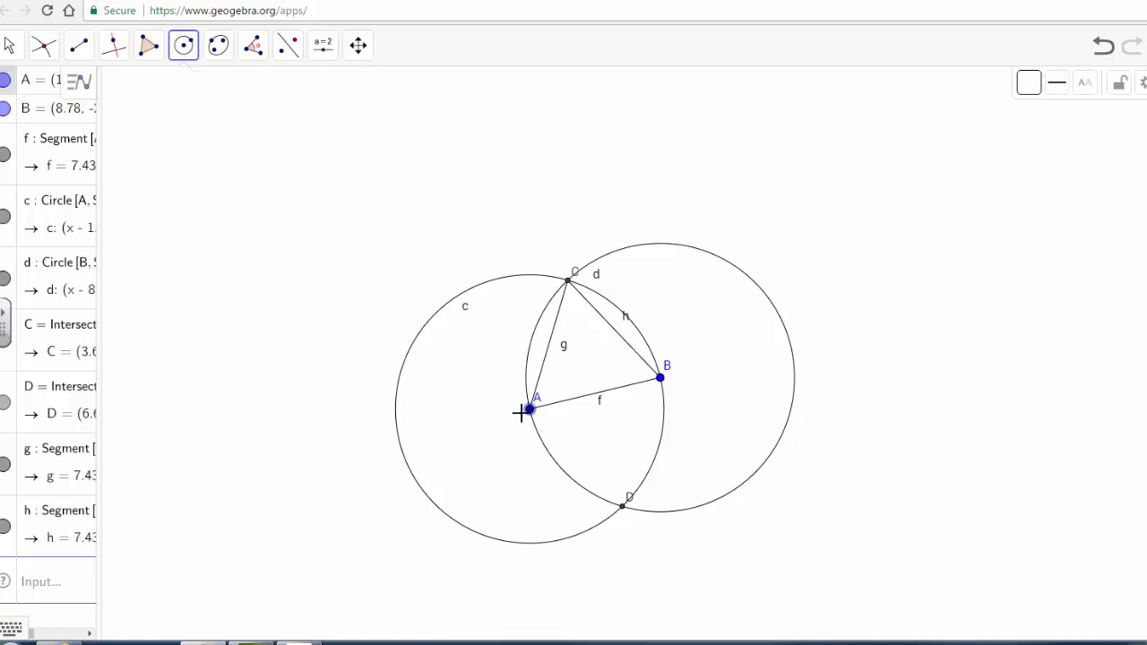
pyautogui.click(478, 437)
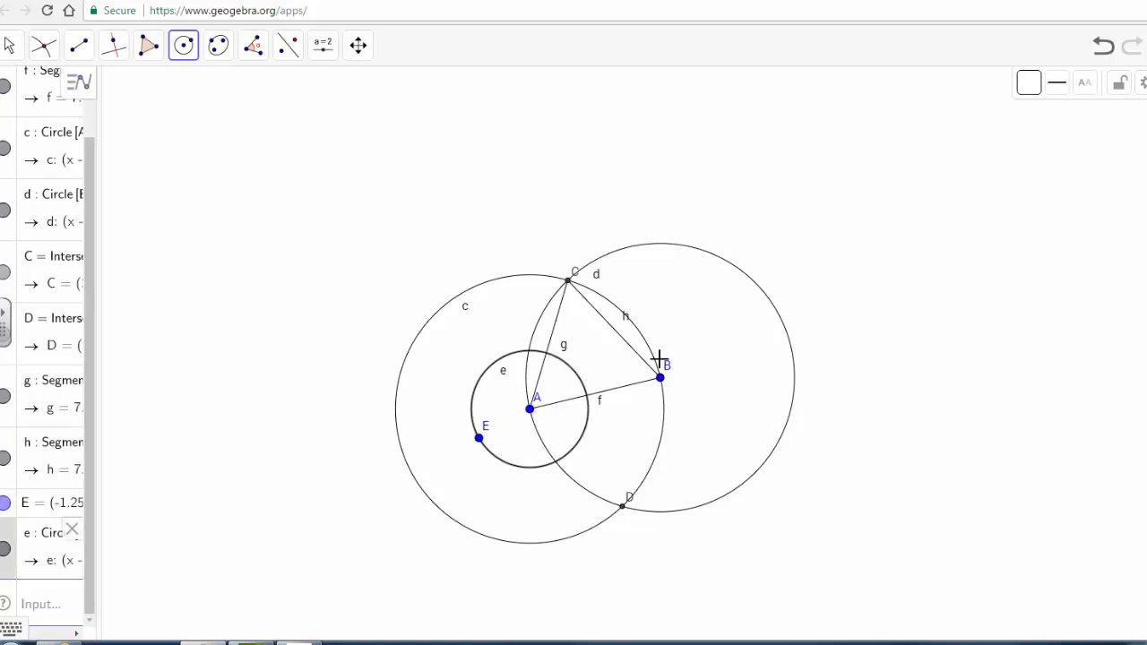
# Mark the points where the small circle around A crosses sides AC and AB
pyautogui.click(43, 44)
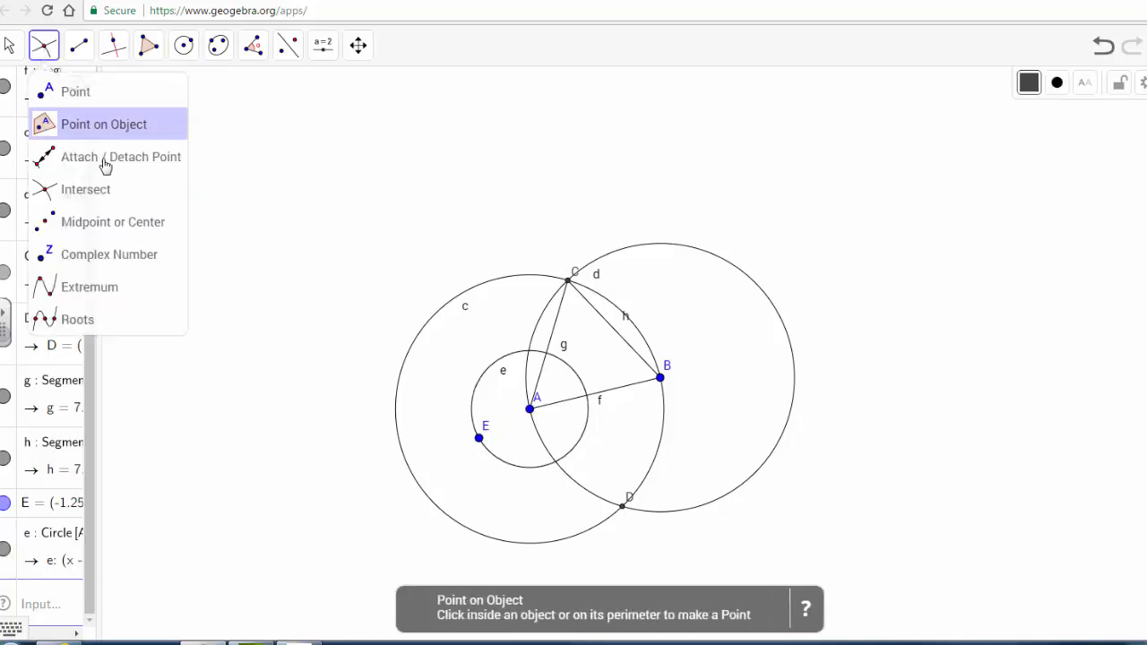
pyautogui.click(93, 195)
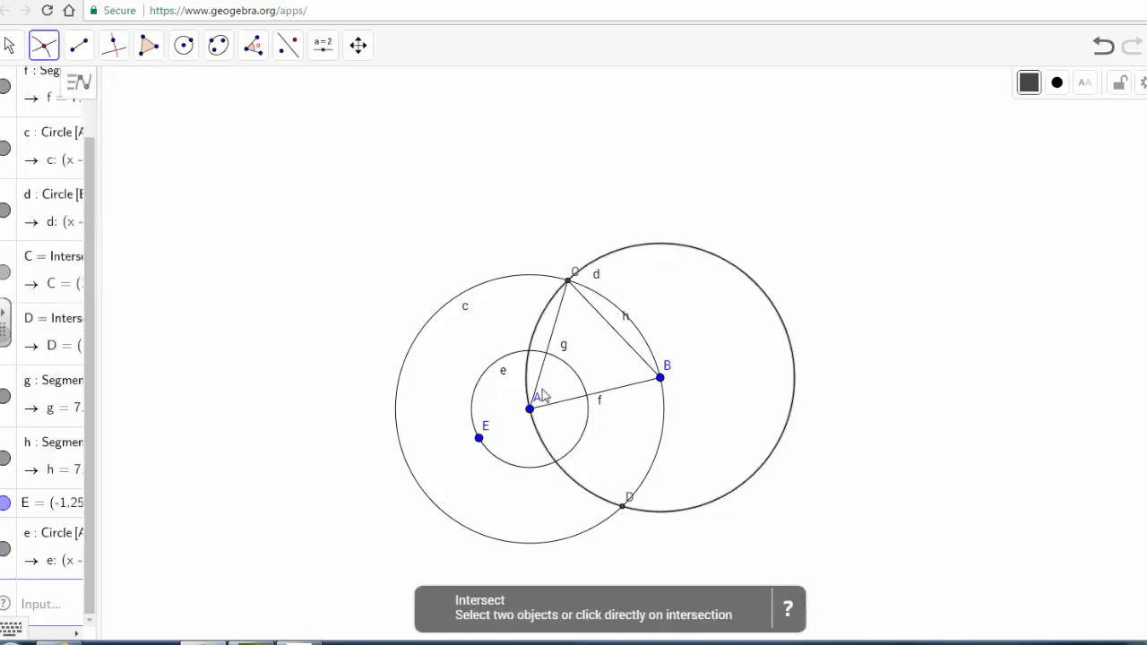
pyautogui.click(566, 369)
pyautogui.click(553, 348)
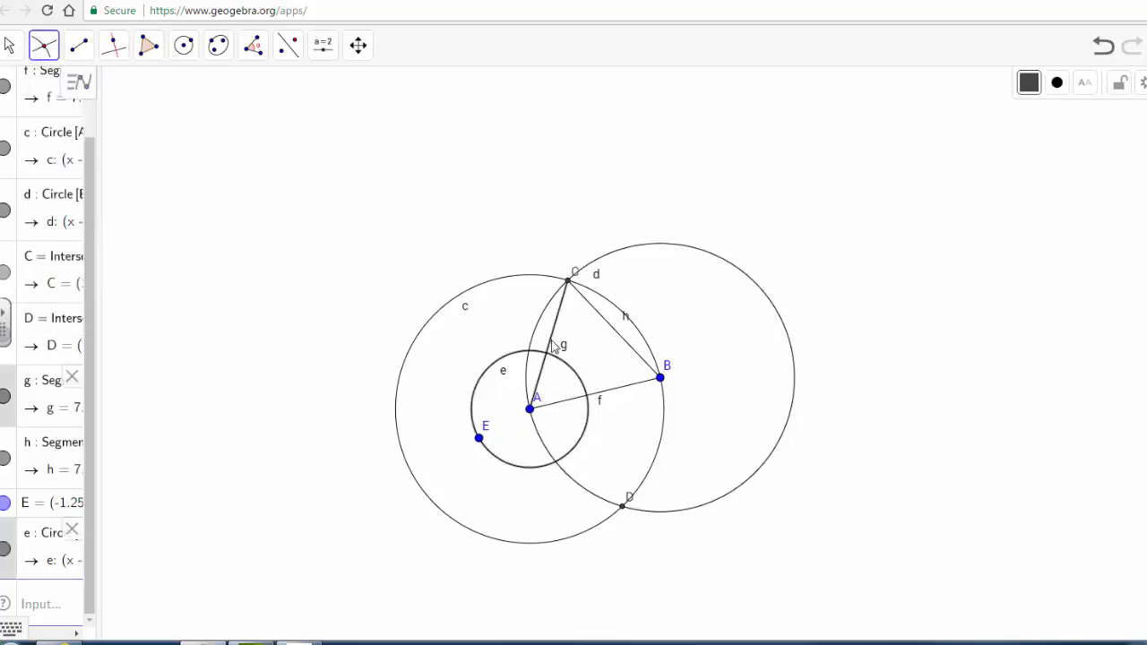
pyautogui.click(576, 402)
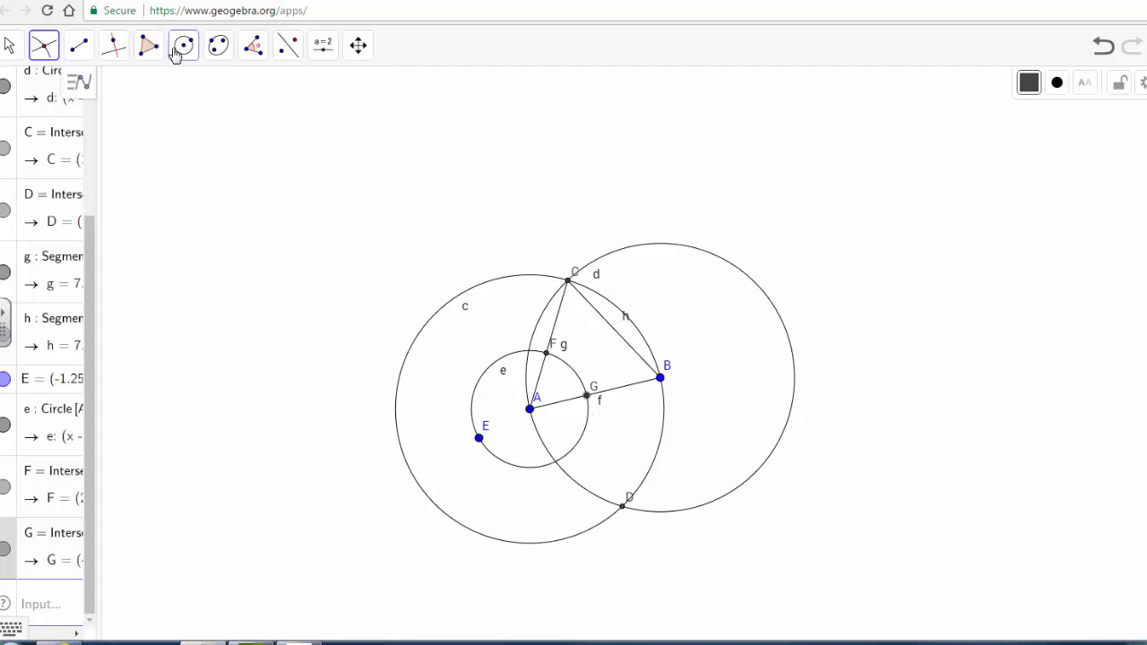
# Construct a Compass circle centred on F, the small circle's crossing with AC, using the distance FA as its radius
pyautogui.click(184, 46)
pyautogui.click(221, 157)
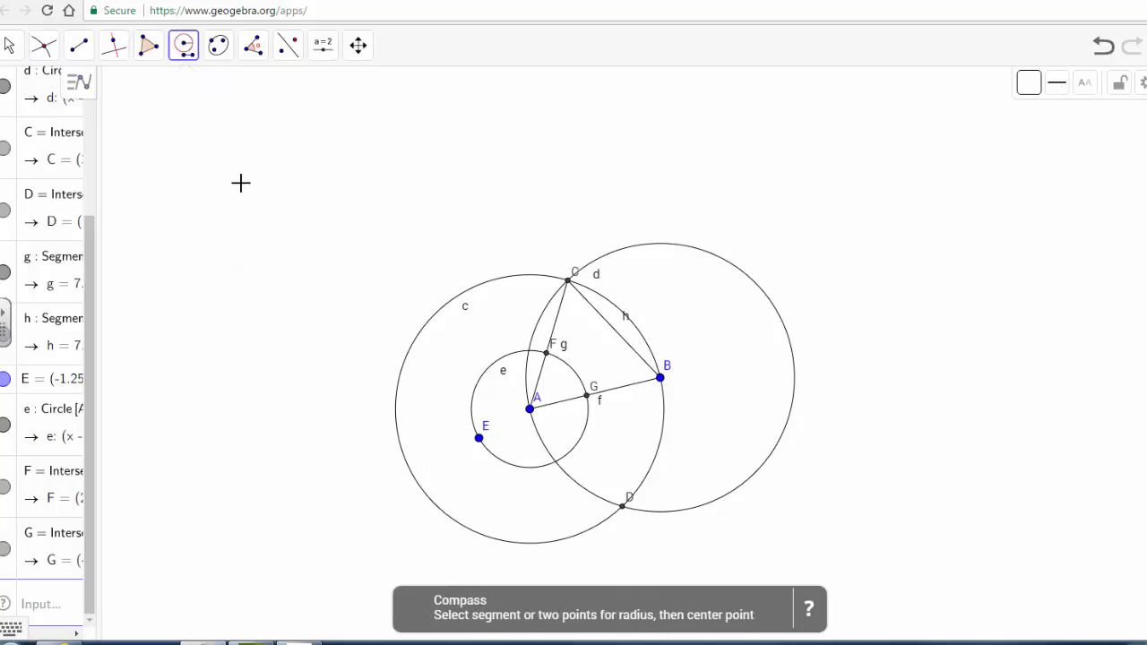
pyautogui.click(546, 354)
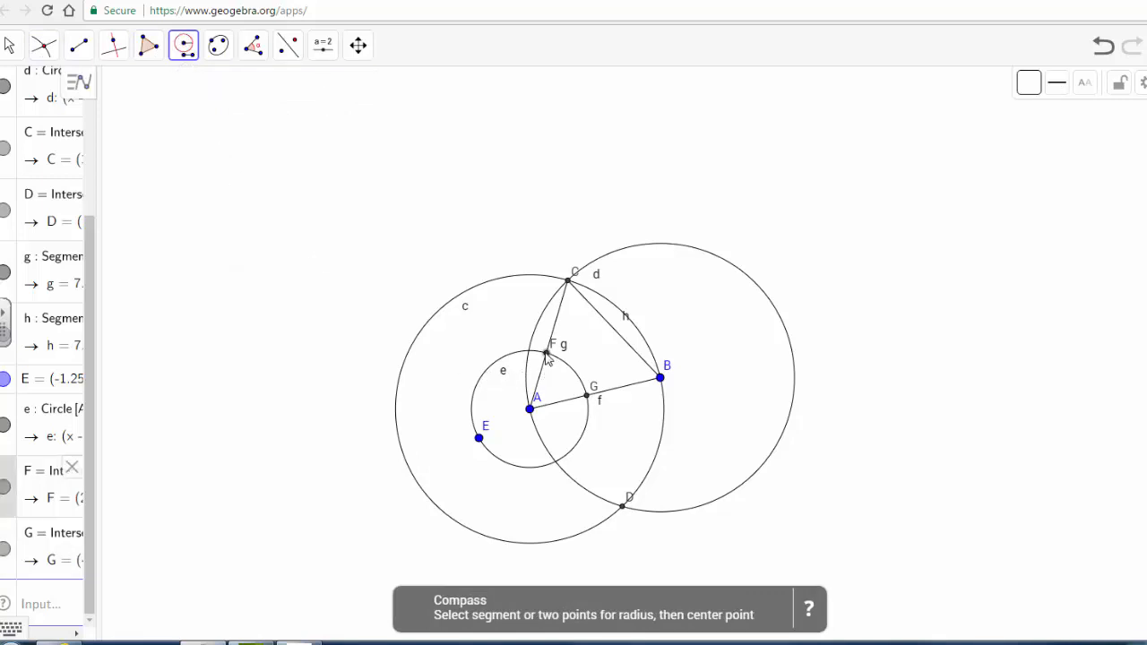
pyautogui.click(531, 410)
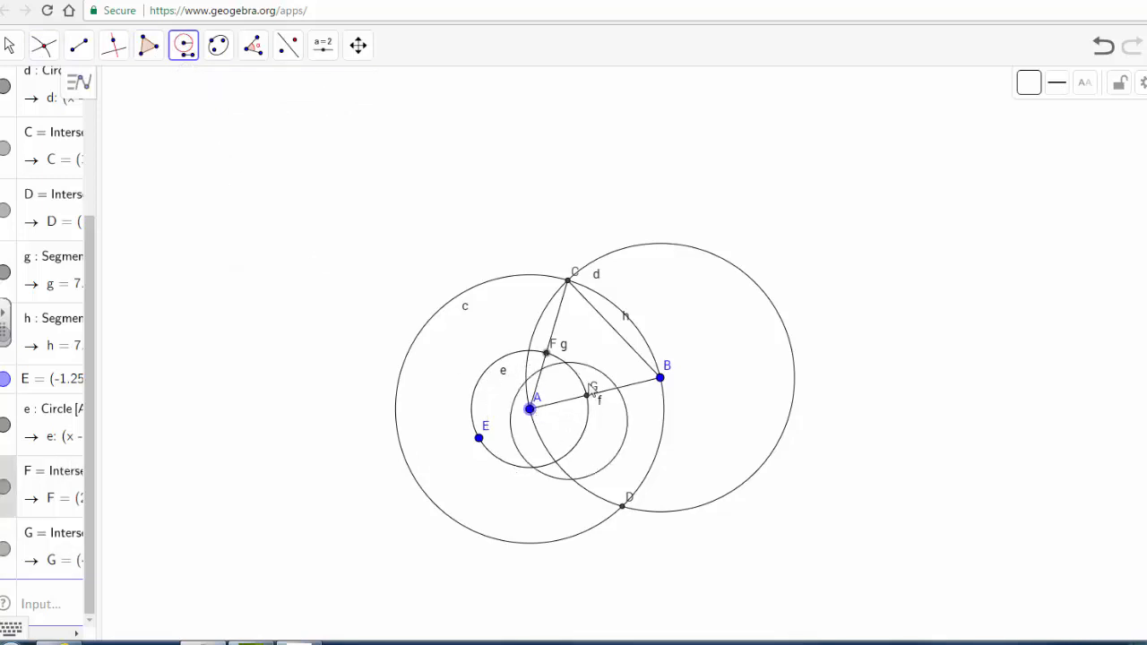
pyautogui.click(546, 354)
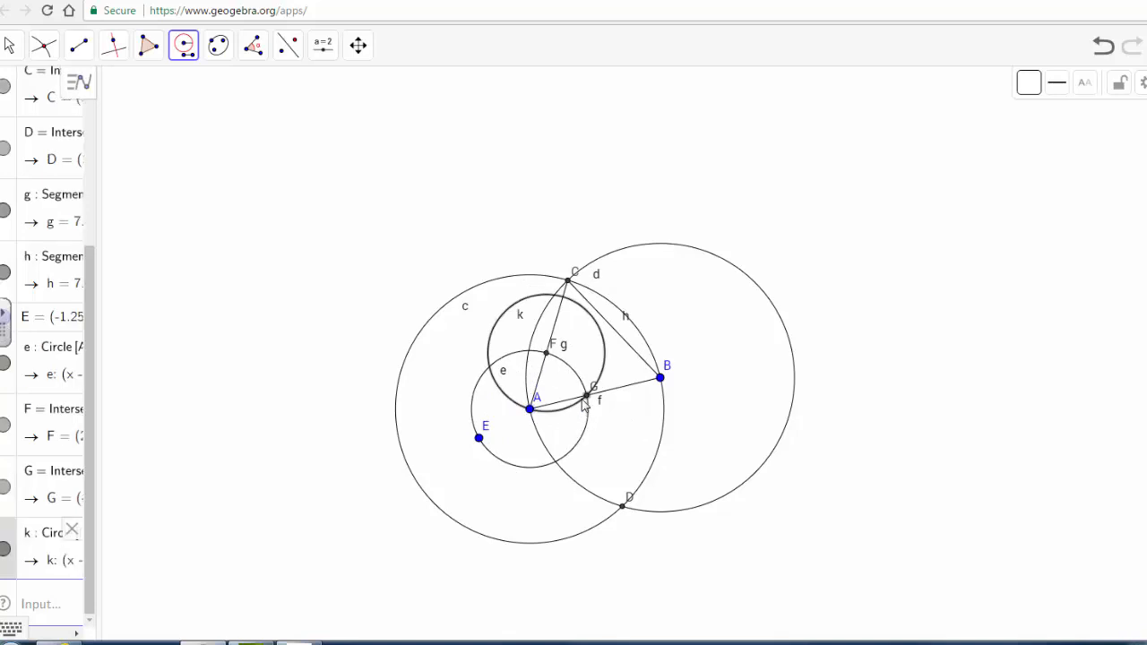
# Construct a Compass circle with radius AG centred on G, the small circle's crossing with AB
pyautogui.click(530, 410)
pyautogui.click(586, 395)
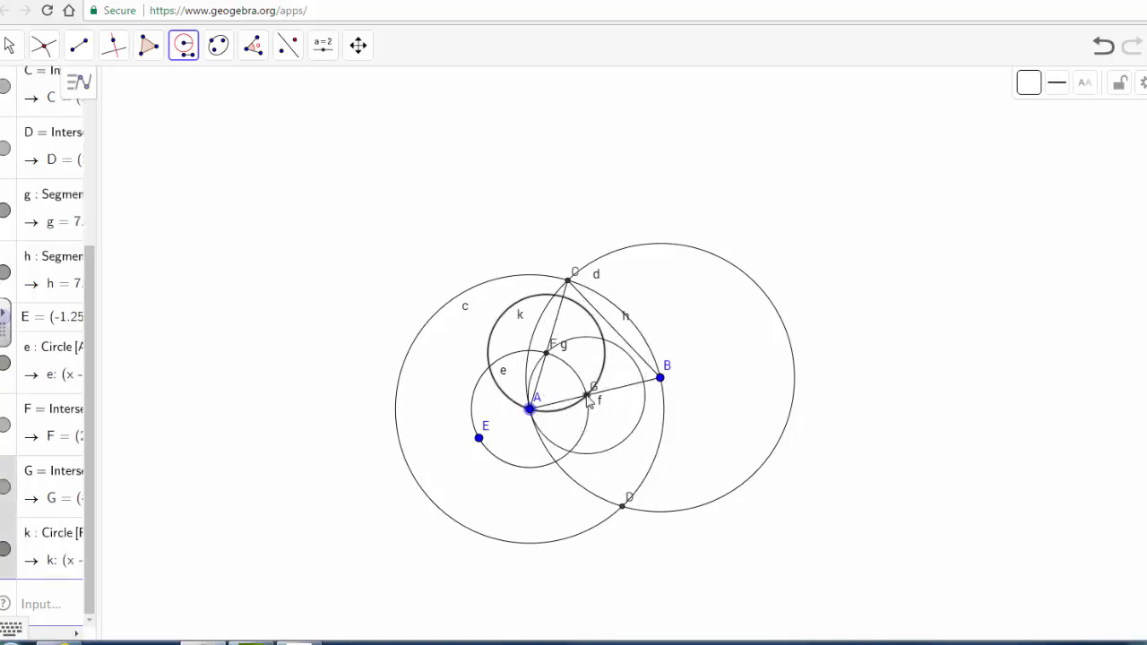
pyautogui.click(587, 395)
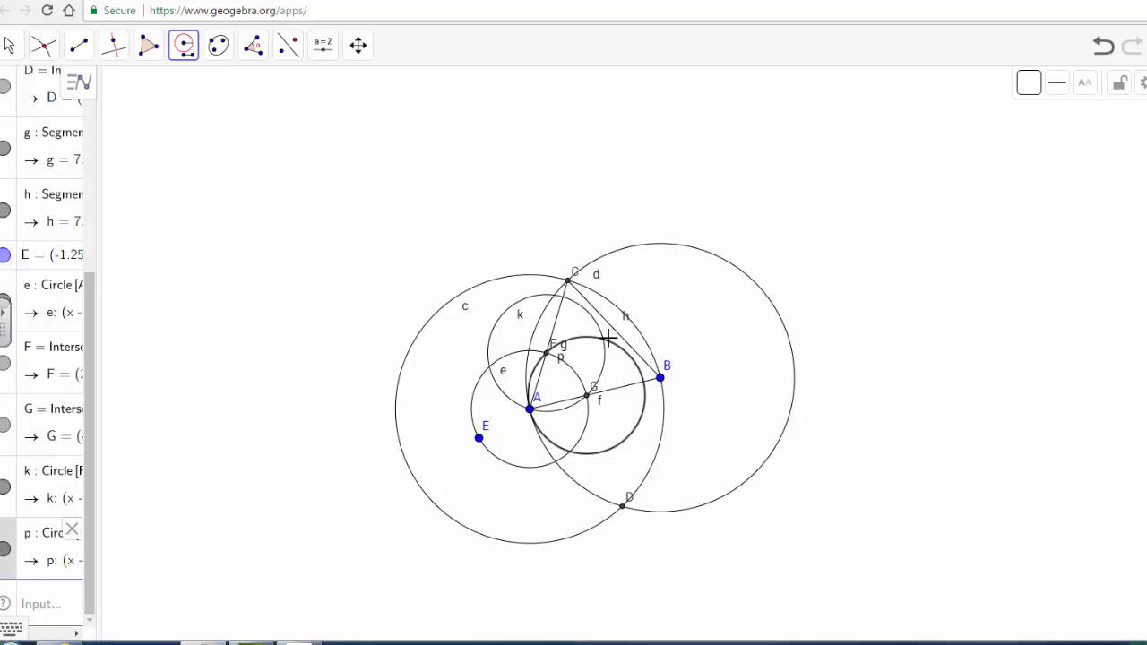
# Mark the intersection points of the two equal circles centred on F and G
pyautogui.click(43, 45)
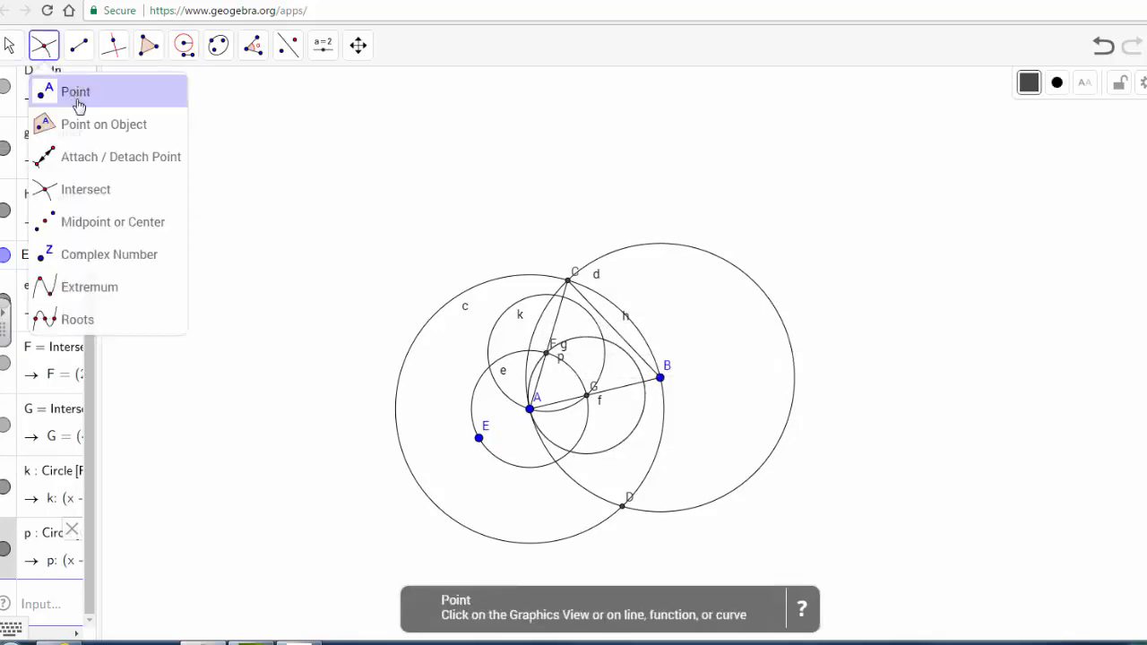
pyautogui.click(85, 189)
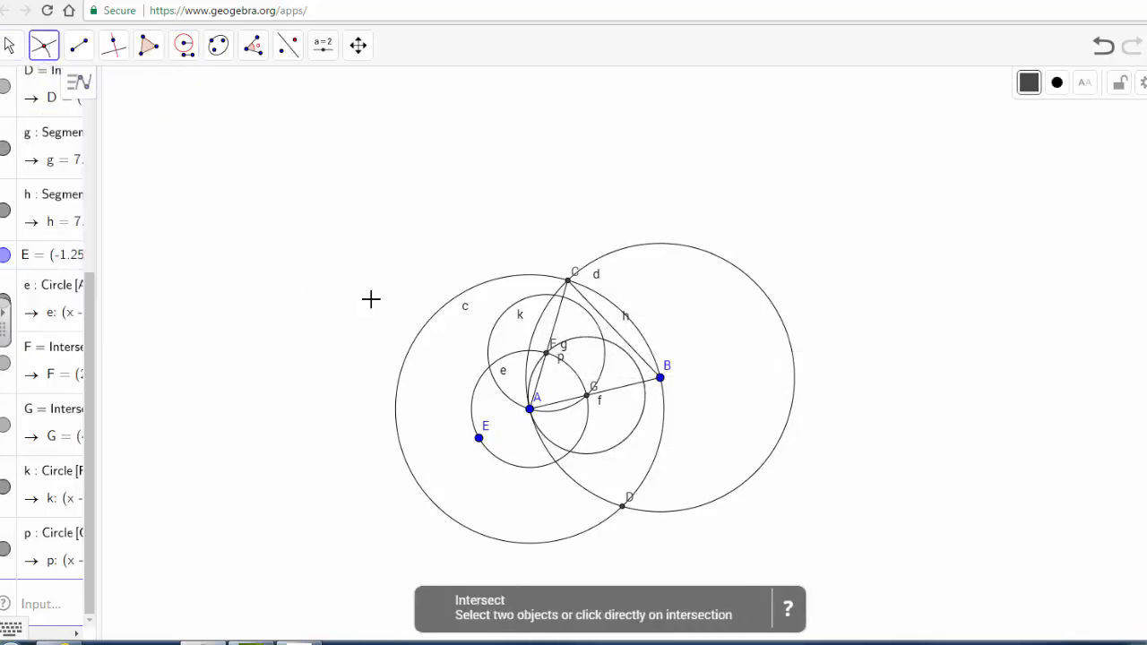
pyautogui.click(601, 338)
pyautogui.click(605, 351)
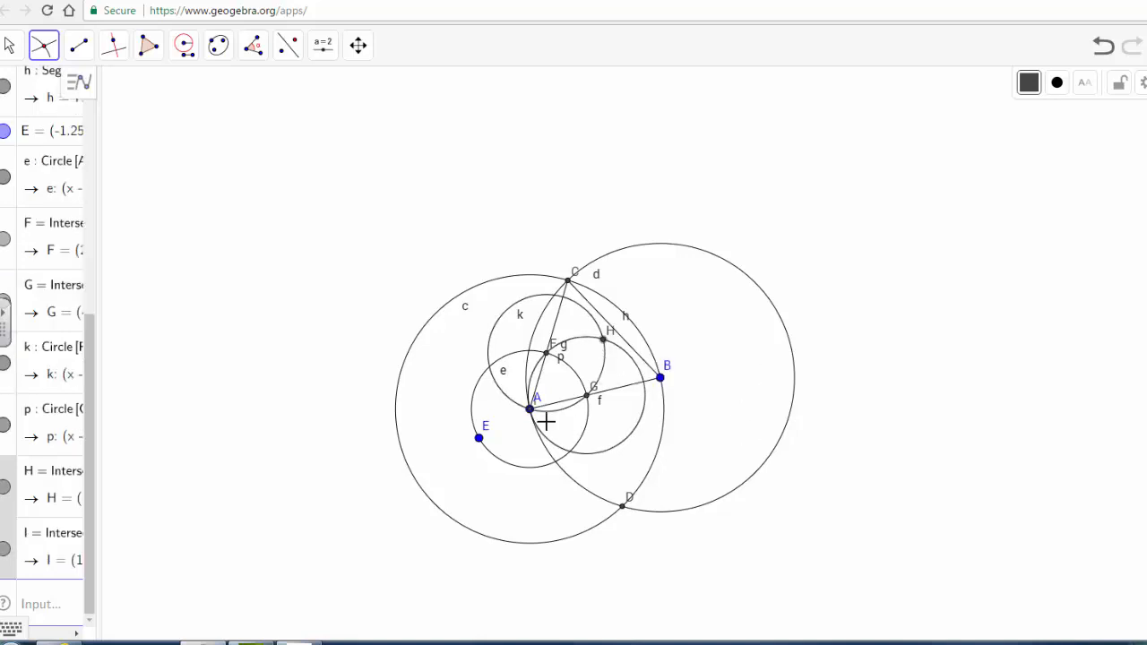
# Draw a line through A and H, the intersections of the two equal circles, to bisect the triangle's angle at A
pyautogui.click(11, 47)
pyautogui.scroll(3, 344, 321)
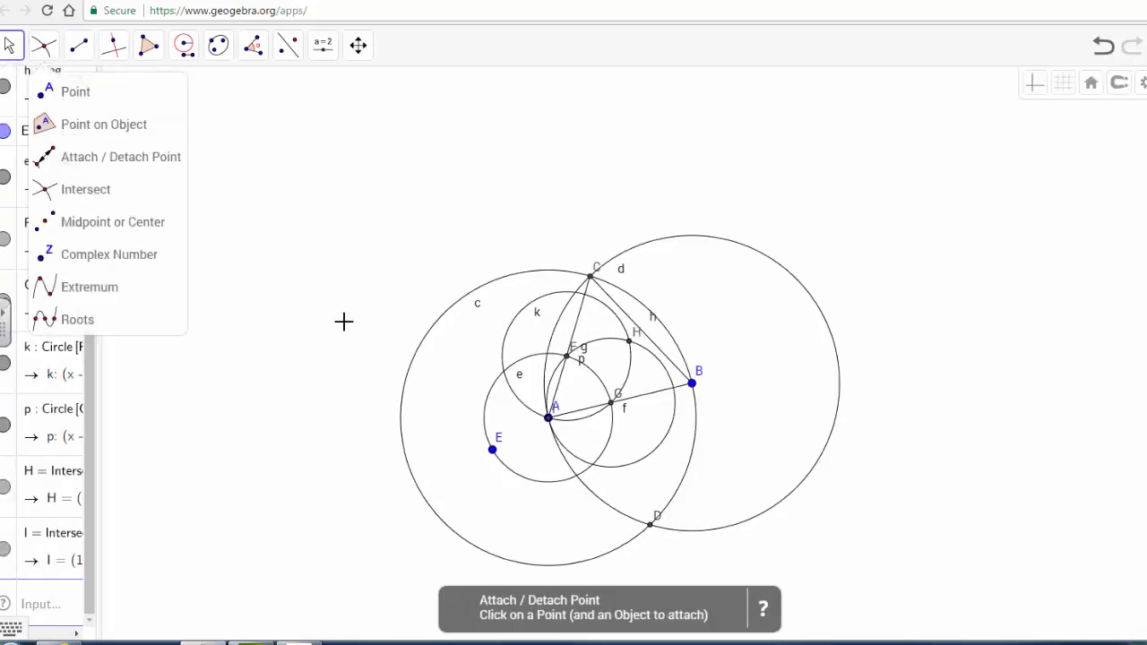
pyautogui.scroll(1, 344, 321)
pyautogui.moveTo(359, 521); pyautogui.dragTo(328, 417)
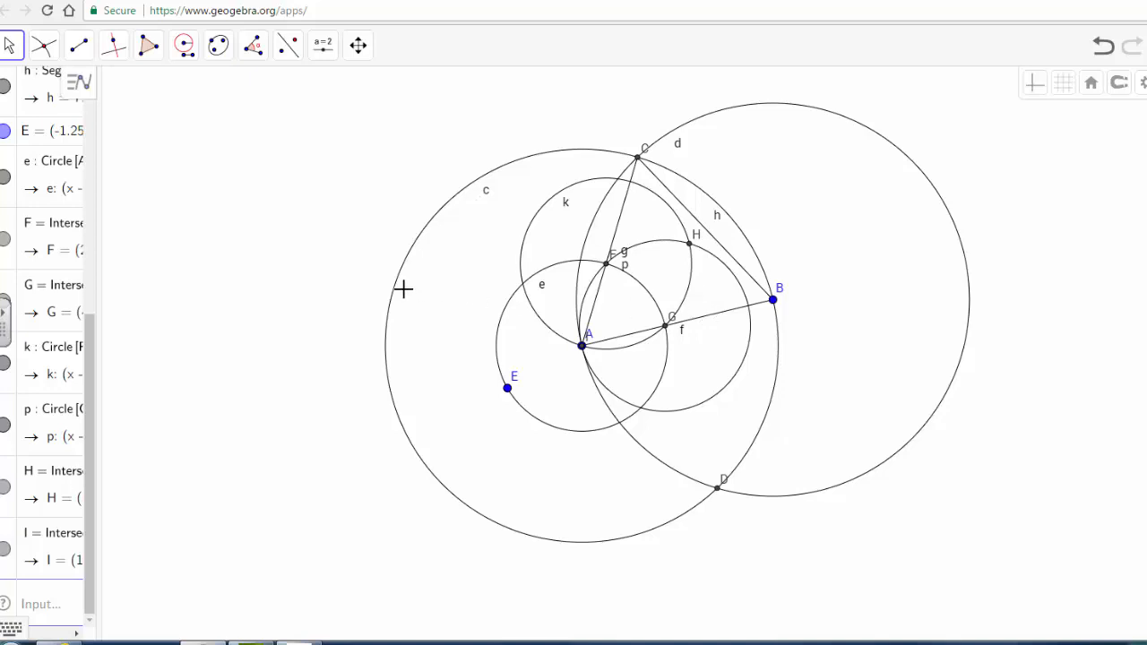
pyautogui.click(79, 47)
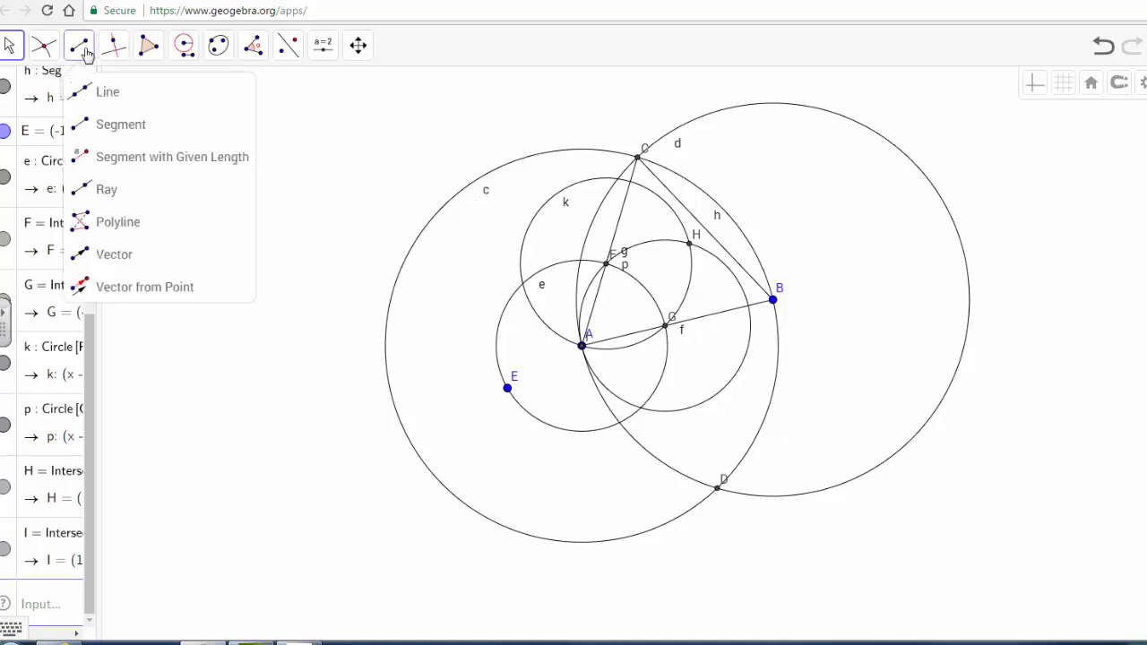
pyautogui.click(137, 103)
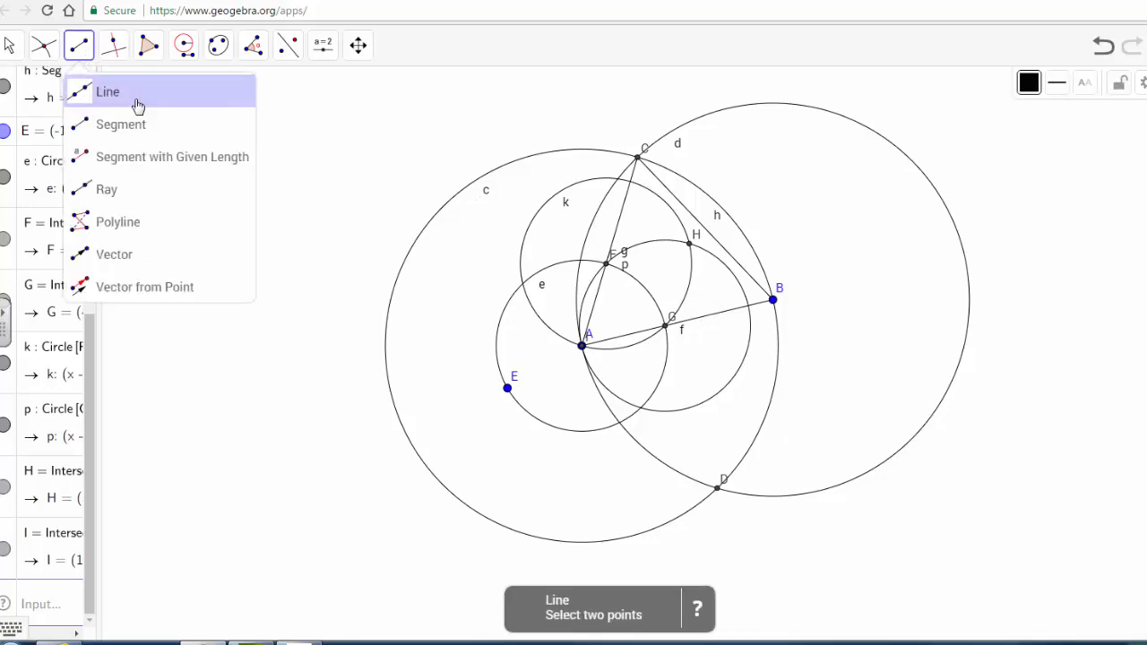
pyautogui.click(583, 345)
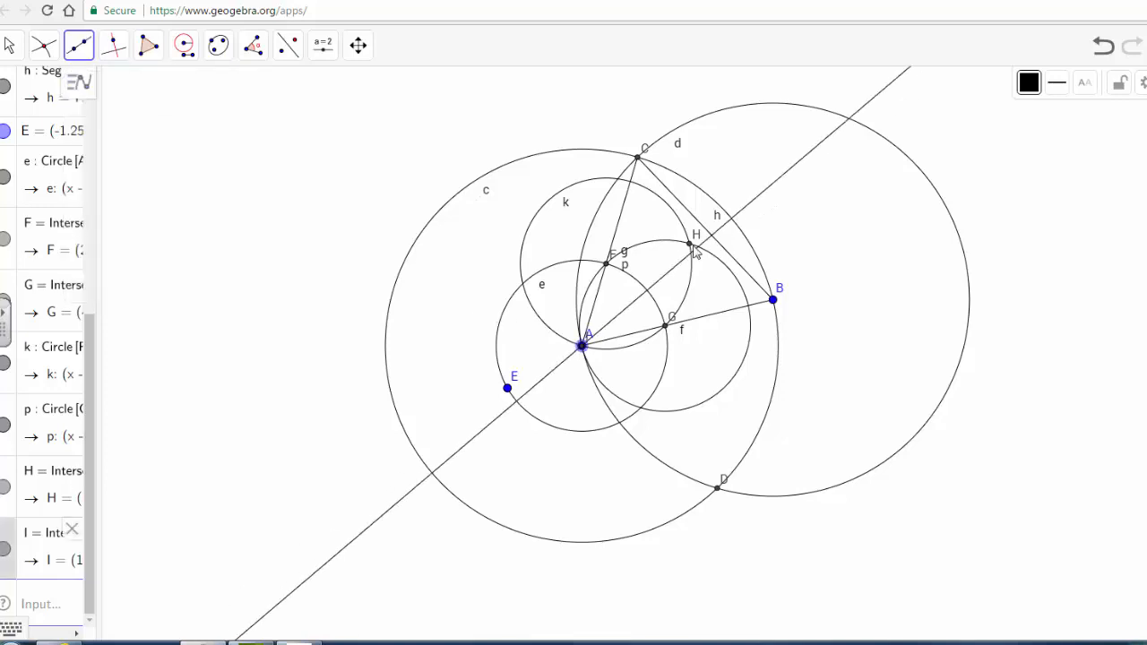
pyautogui.click(690, 243)
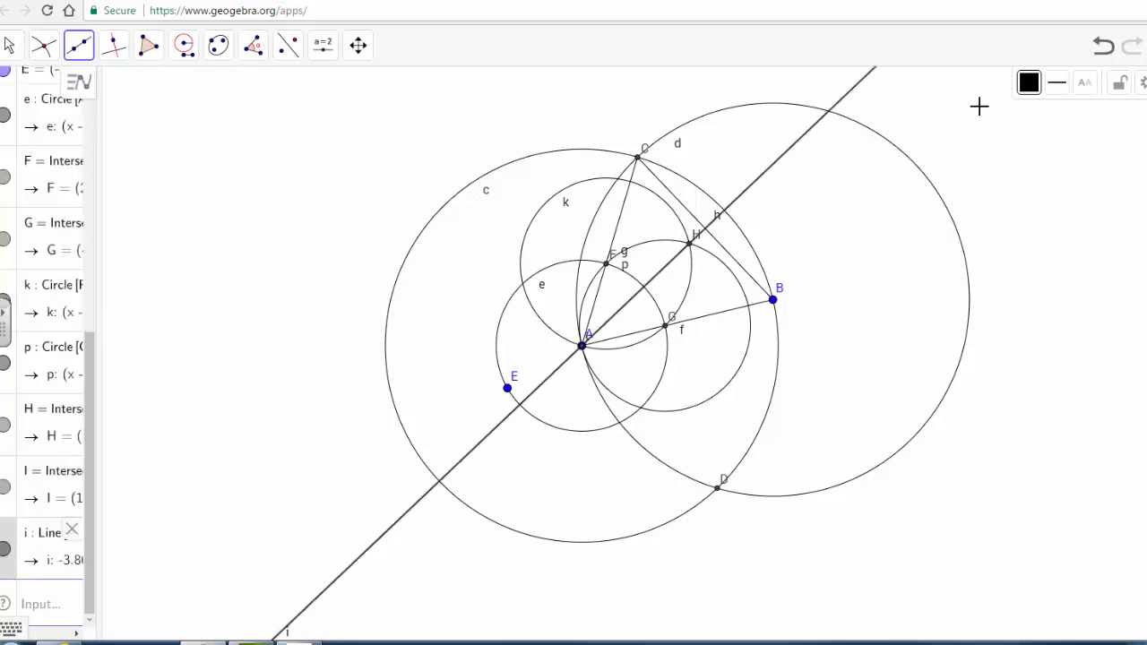
# Increase the line thickness of the angle bisector through A and H
pyautogui.click(12, 51)
pyautogui.click(1035, 85)
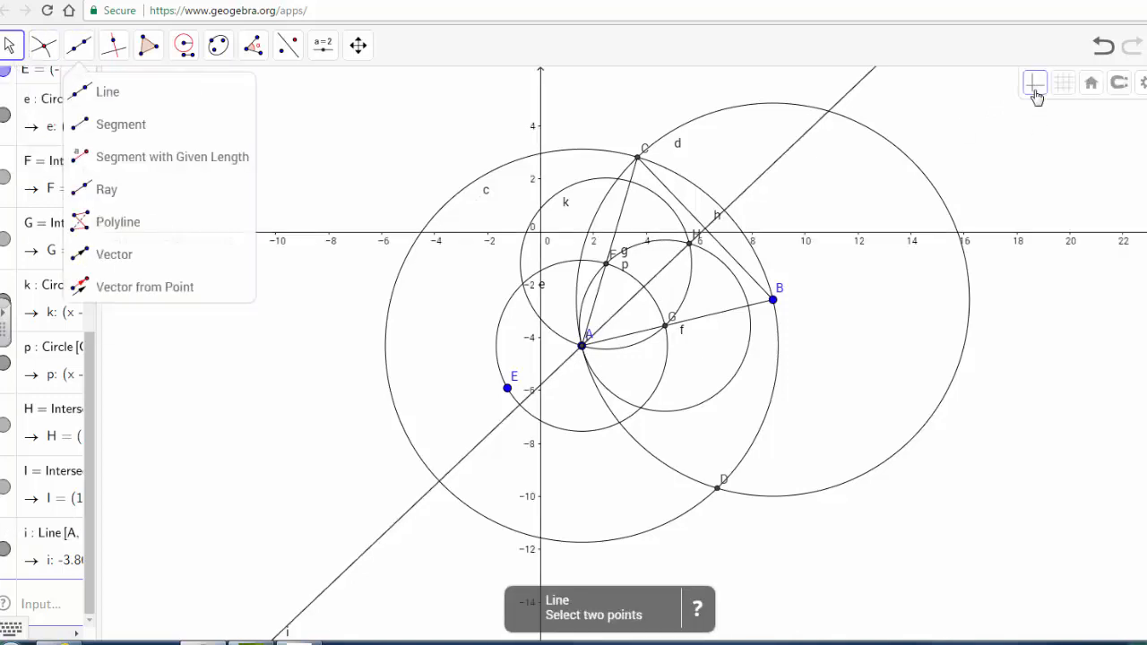
pyautogui.click(1035, 88)
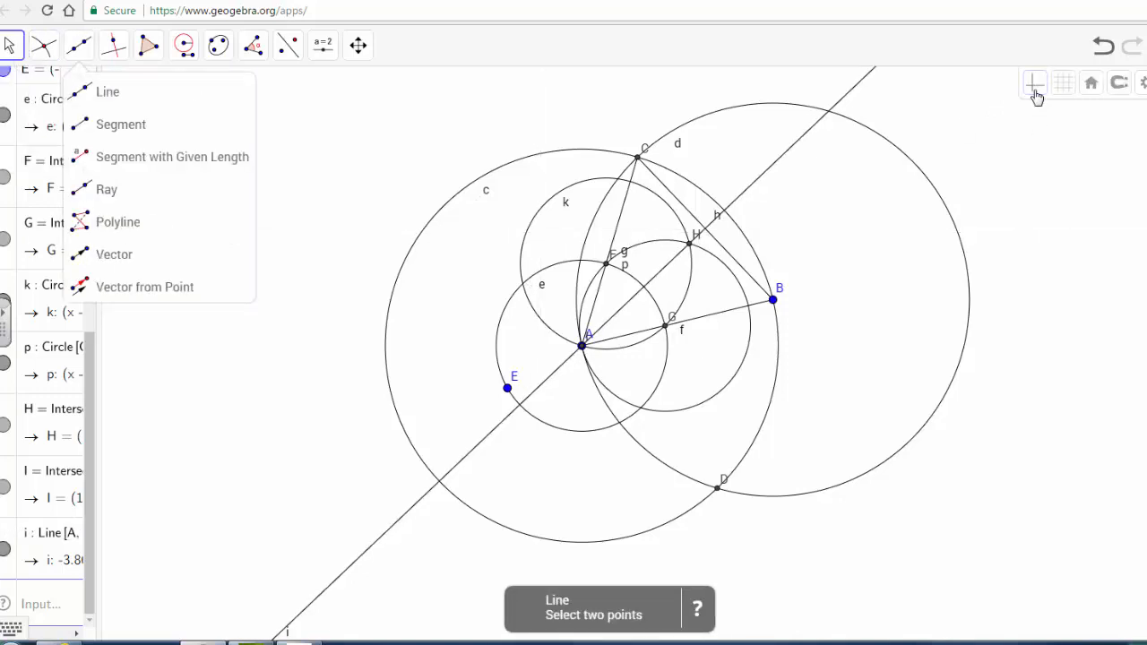
pyautogui.click(760, 182)
pyautogui.click(1056, 87)
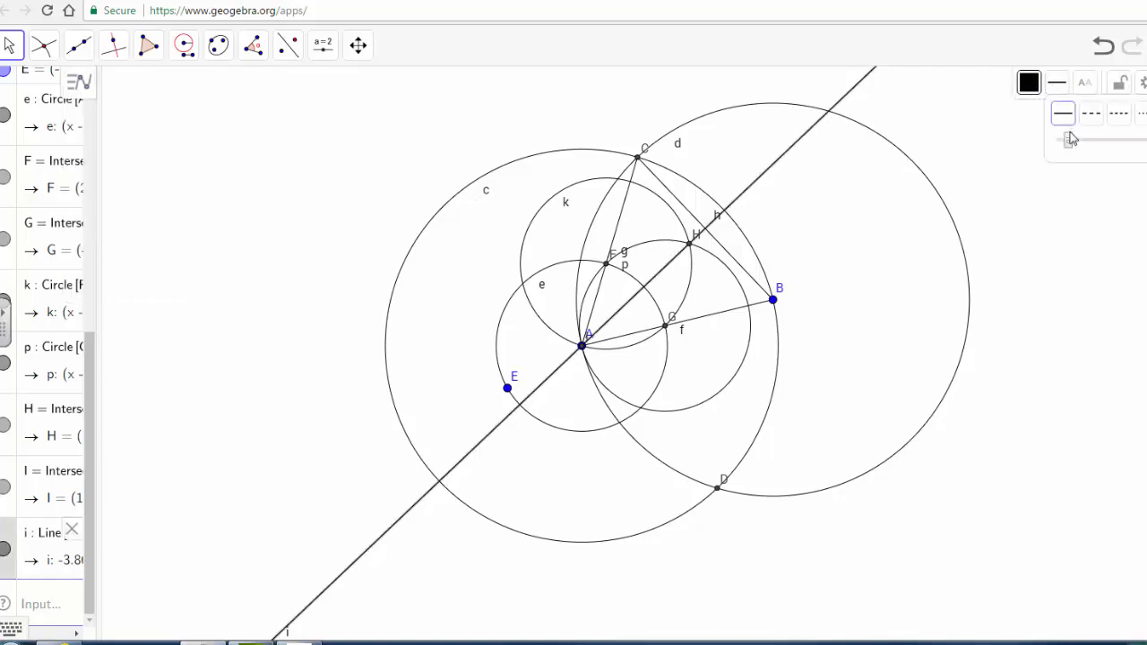
pyautogui.moveTo(1070, 140); pyautogui.dragTo(1115, 140)
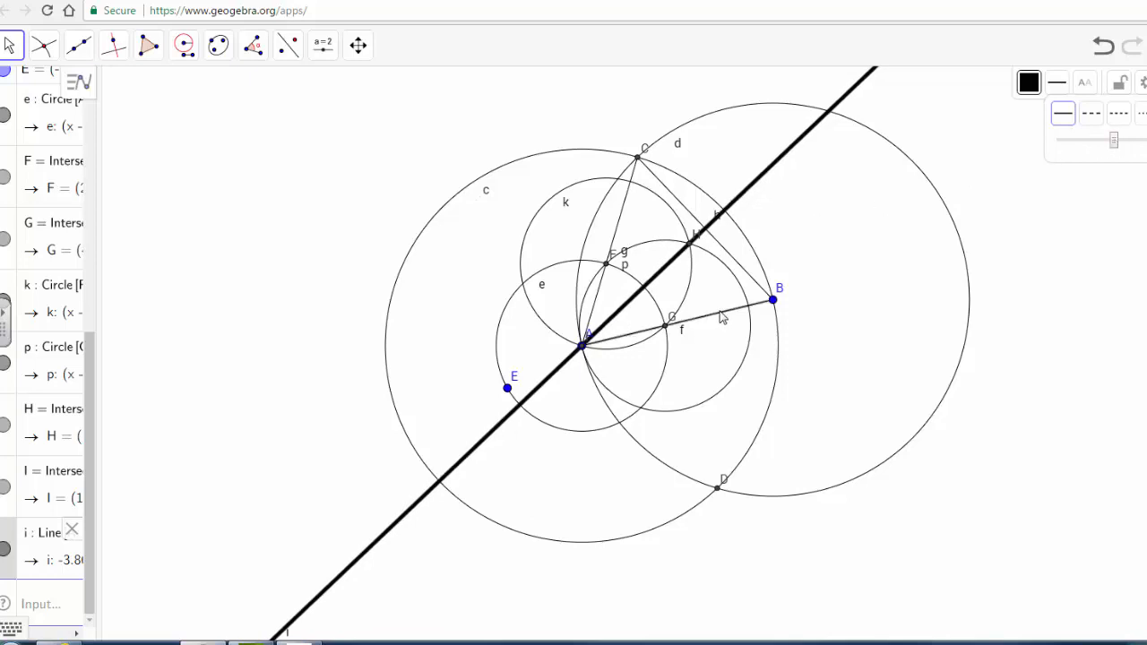
# Thicken segment AB to match the bisector line
pyautogui.click(724, 320)
pyautogui.click(1057, 83)
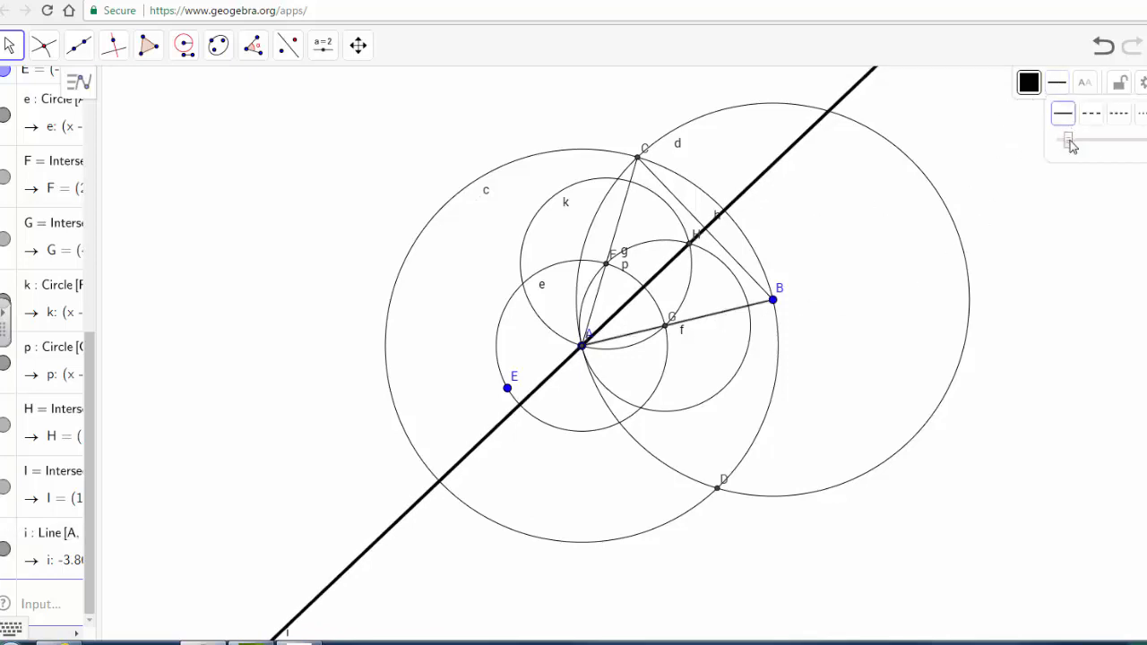
pyautogui.moveTo(1073, 141); pyautogui.dragTo(1118, 145)
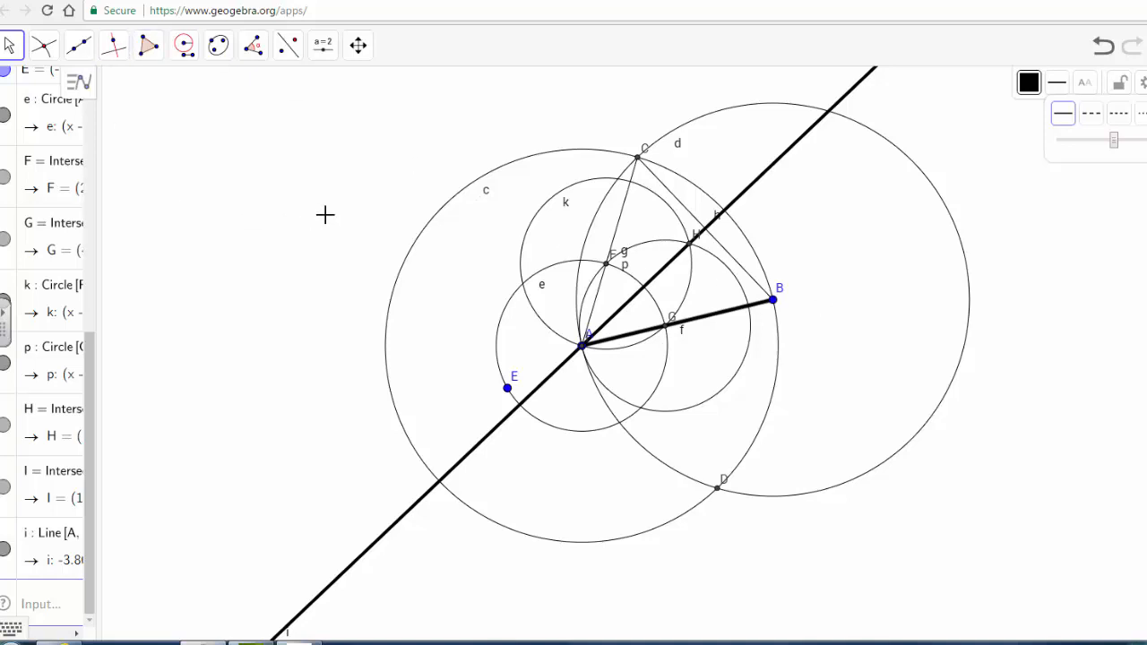
# Mark both points where the thick bisector line crosses the small circle around A
pyautogui.moveTo(424, 172); pyautogui.dragTo(125, 191)
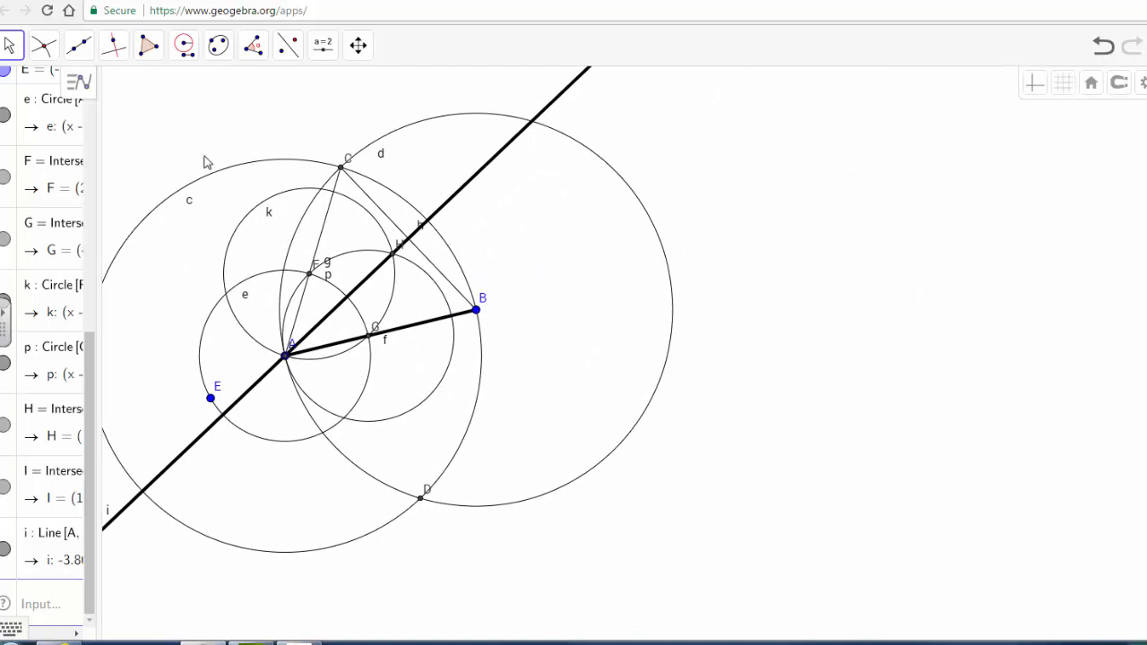
pyautogui.moveTo(188, 101); pyautogui.dragTo(504, 134)
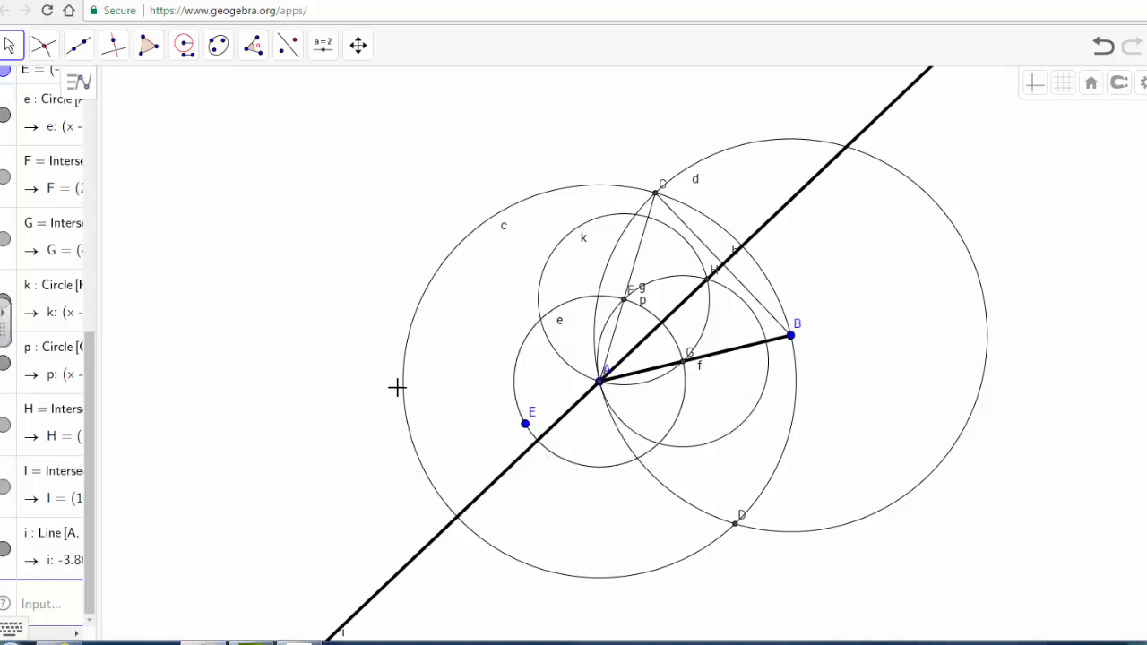
pyautogui.click(47, 50)
pyautogui.click(98, 193)
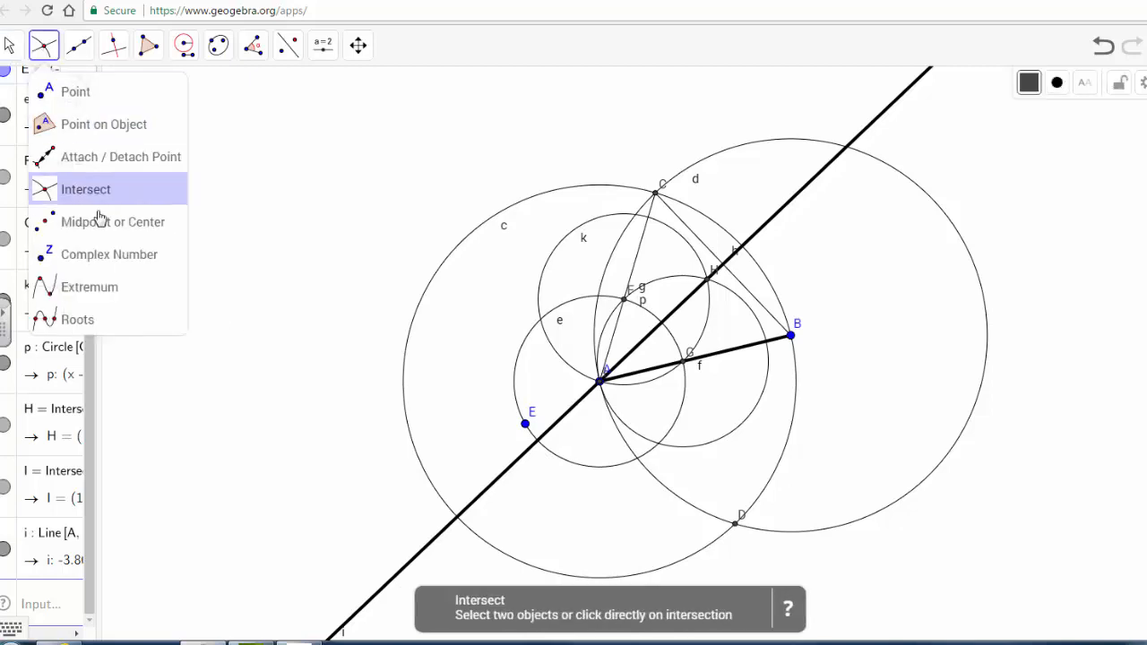
pyautogui.click(567, 417)
pyautogui.click(559, 460)
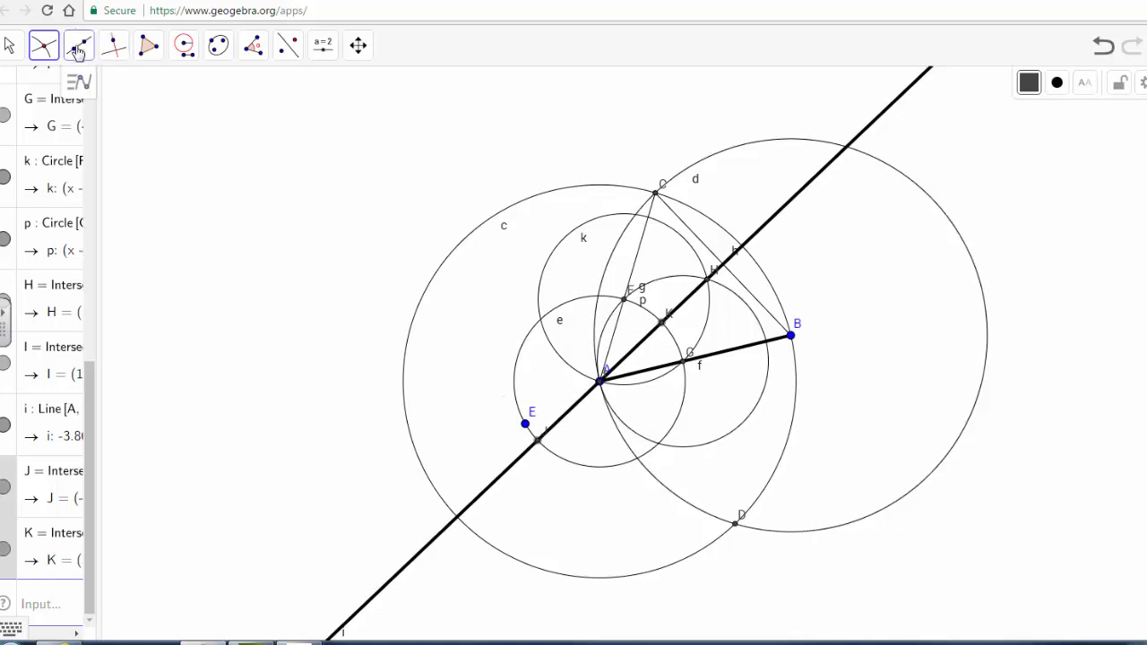
# Construct a Compass circle with radius JK centred on J, the bisector's crossing with the small circle on the side of A opposite H
pyautogui.click(183, 46)
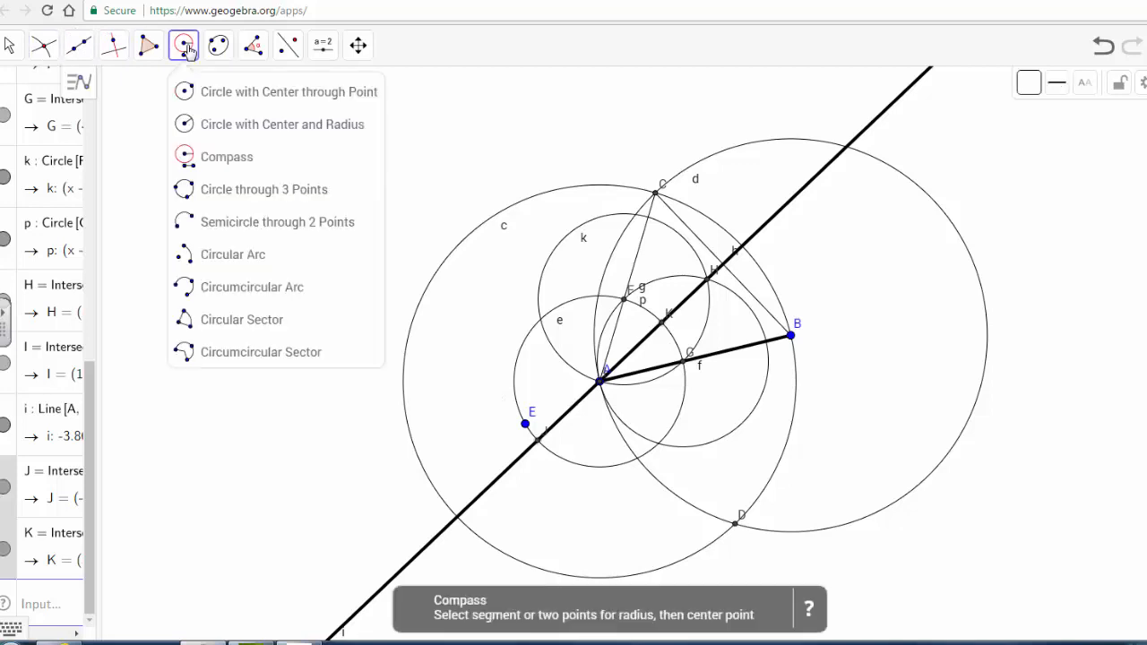
pyautogui.click(213, 156)
pyautogui.click(539, 443)
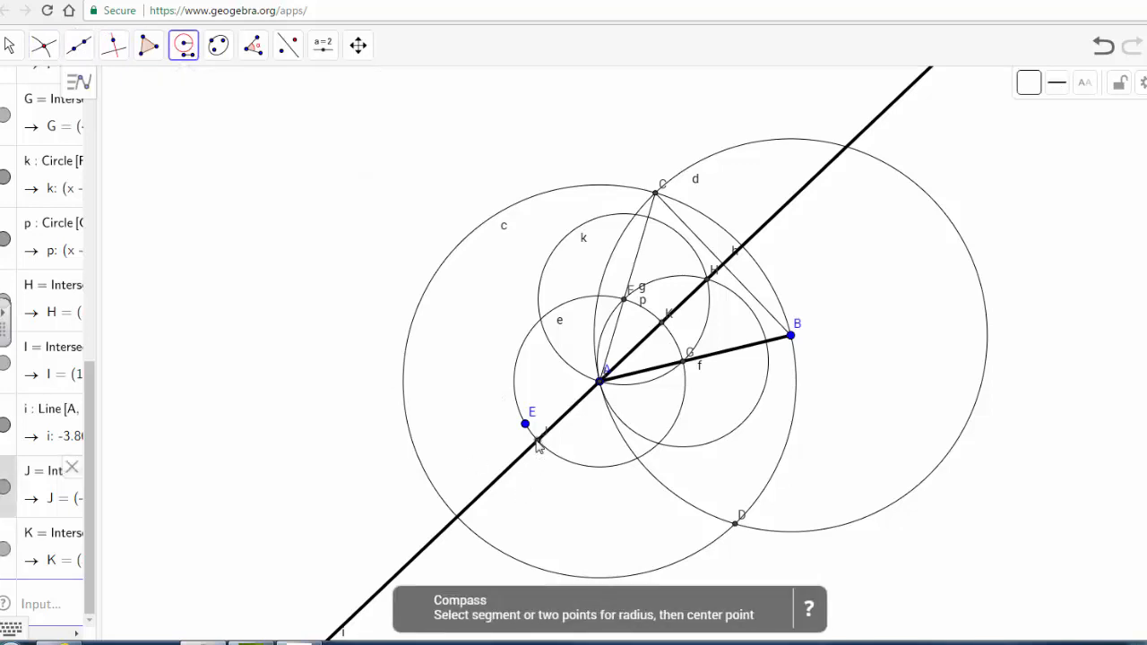
pyautogui.click(567, 370)
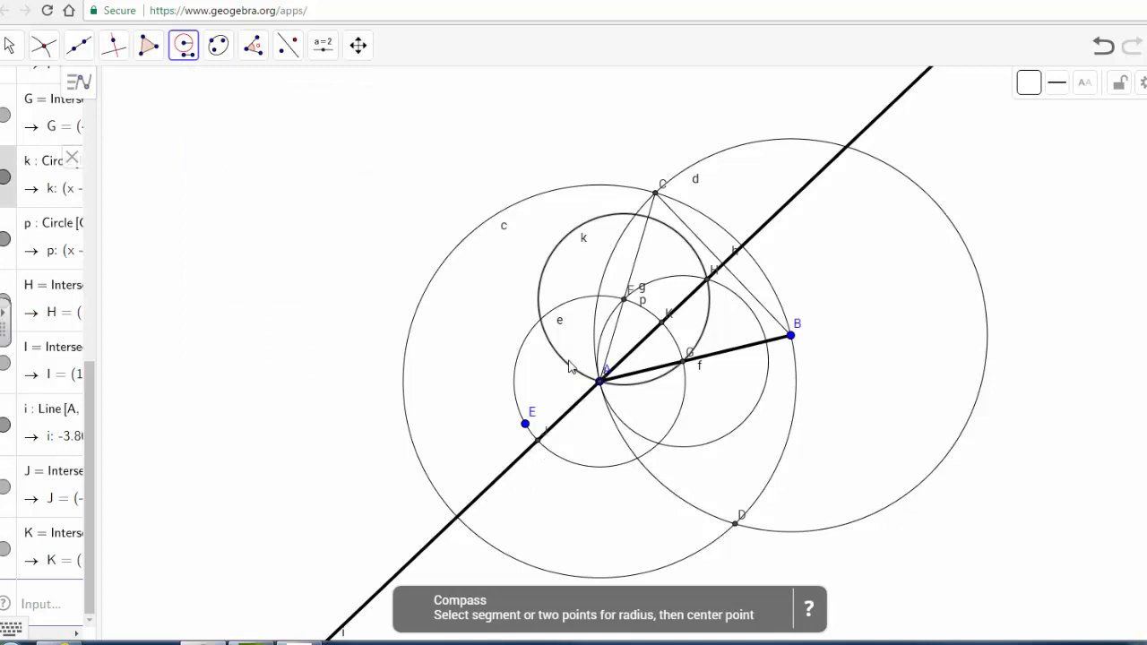
pyautogui.click(539, 442)
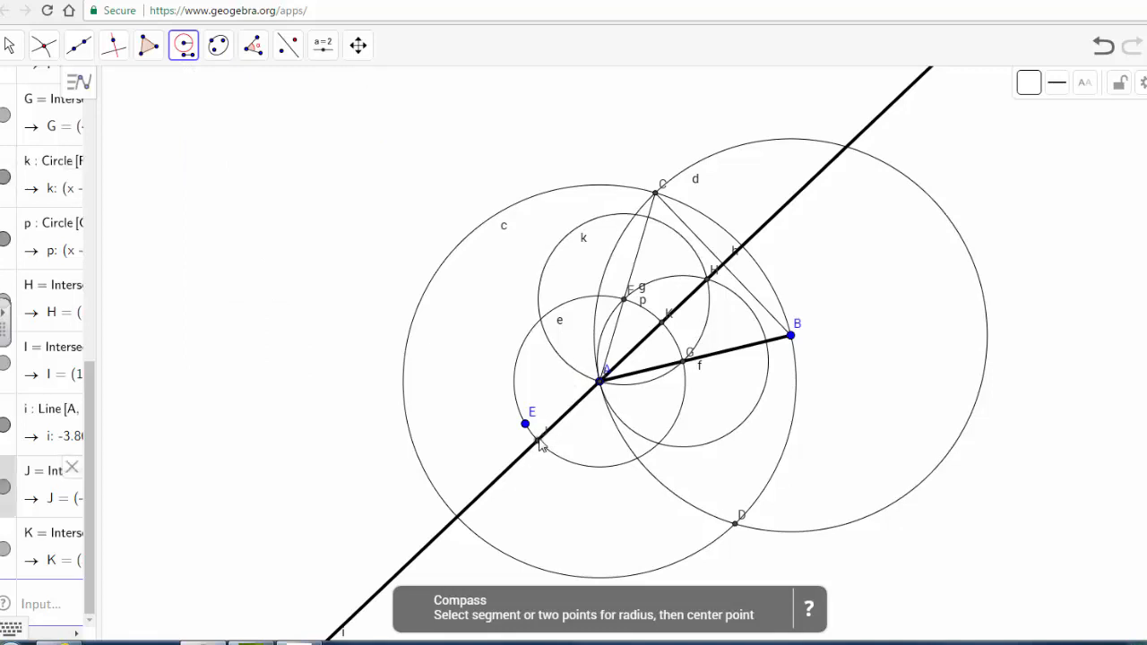
pyautogui.click(663, 322)
pyautogui.click(538, 442)
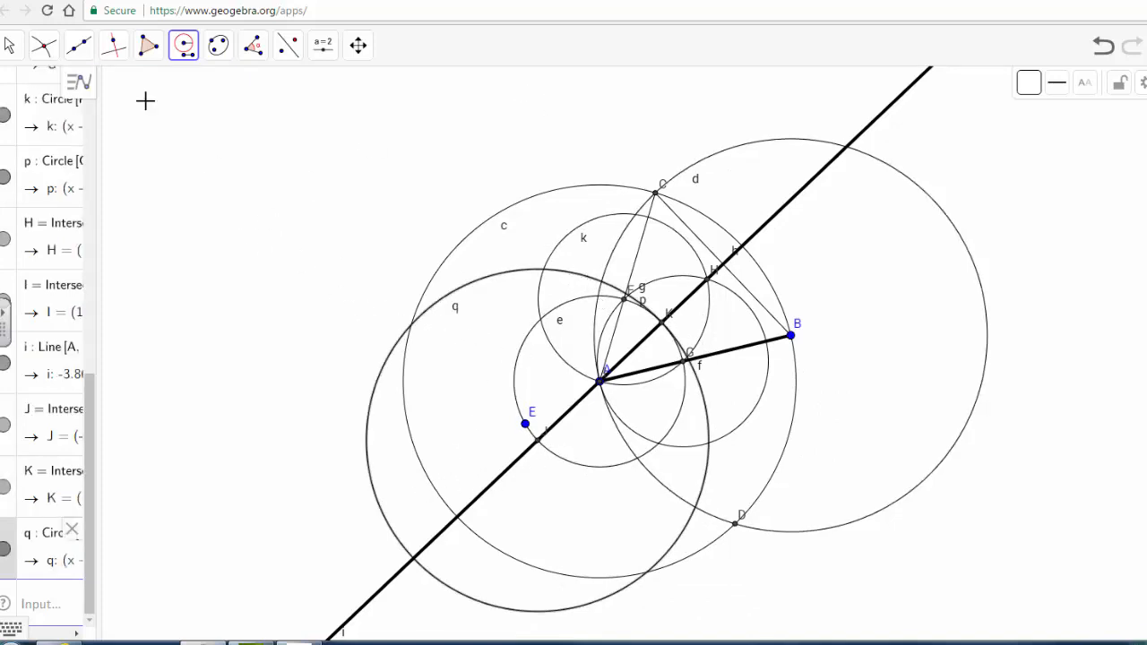
# Colour the large circle centred on J blue
pyautogui.click(9, 45)
pyautogui.click(389, 361)
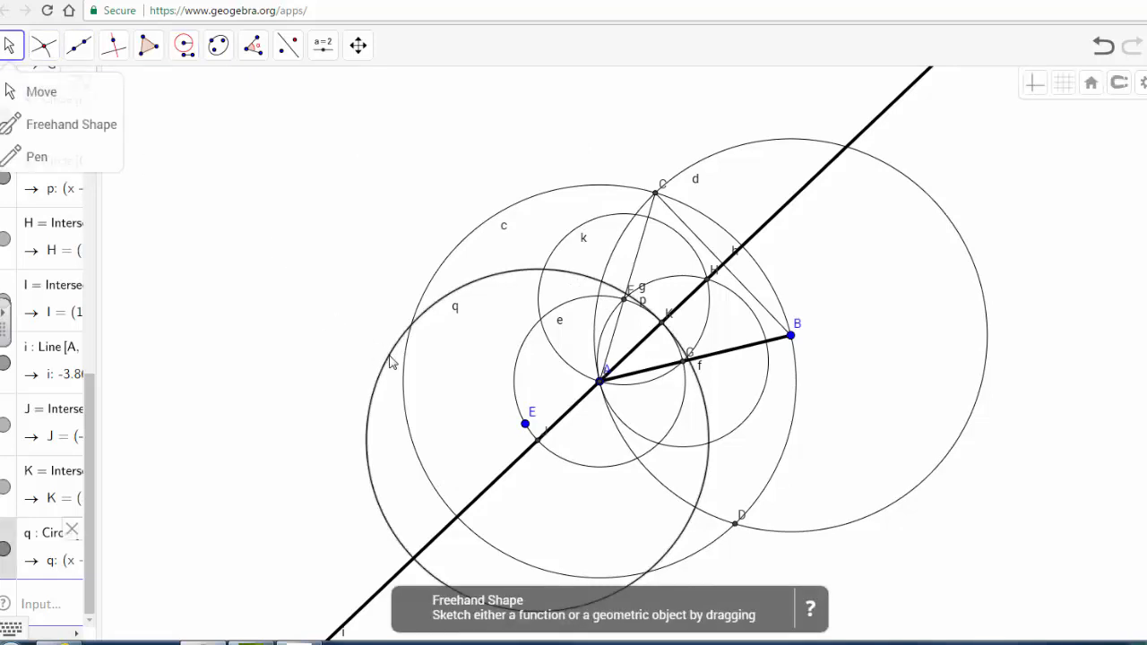
pyautogui.click(1027, 85)
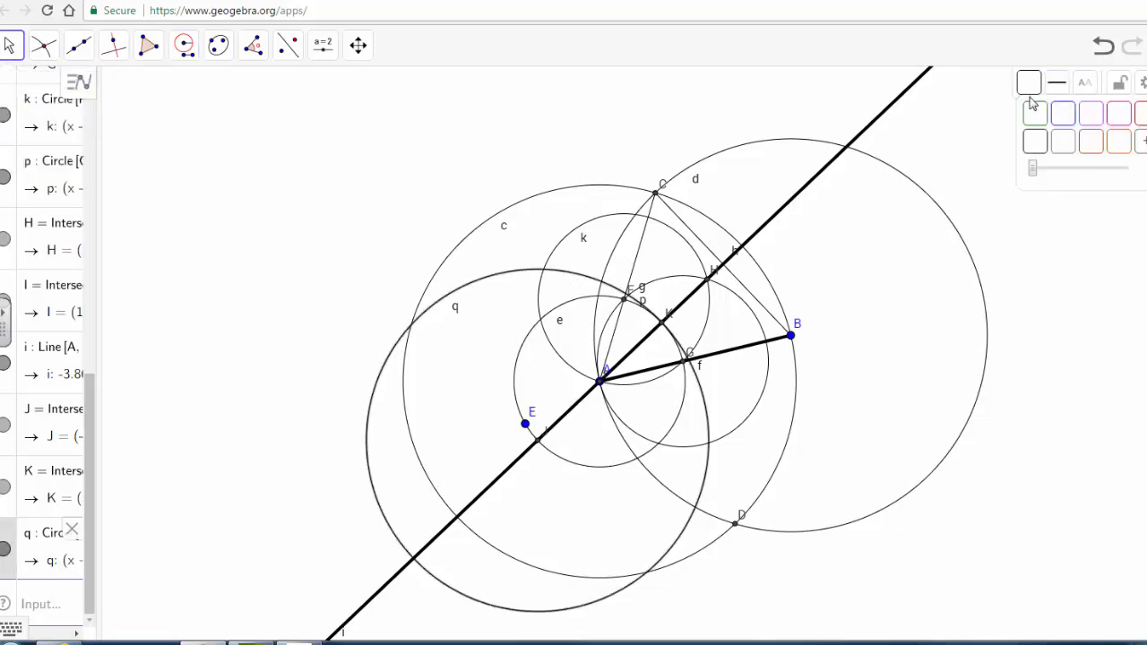
pyautogui.click(1065, 117)
# Construct a Compass circle centred on K using the distance KJ as its radius, and colour it pink
pyautogui.click(183, 45)
pyautogui.click(229, 160)
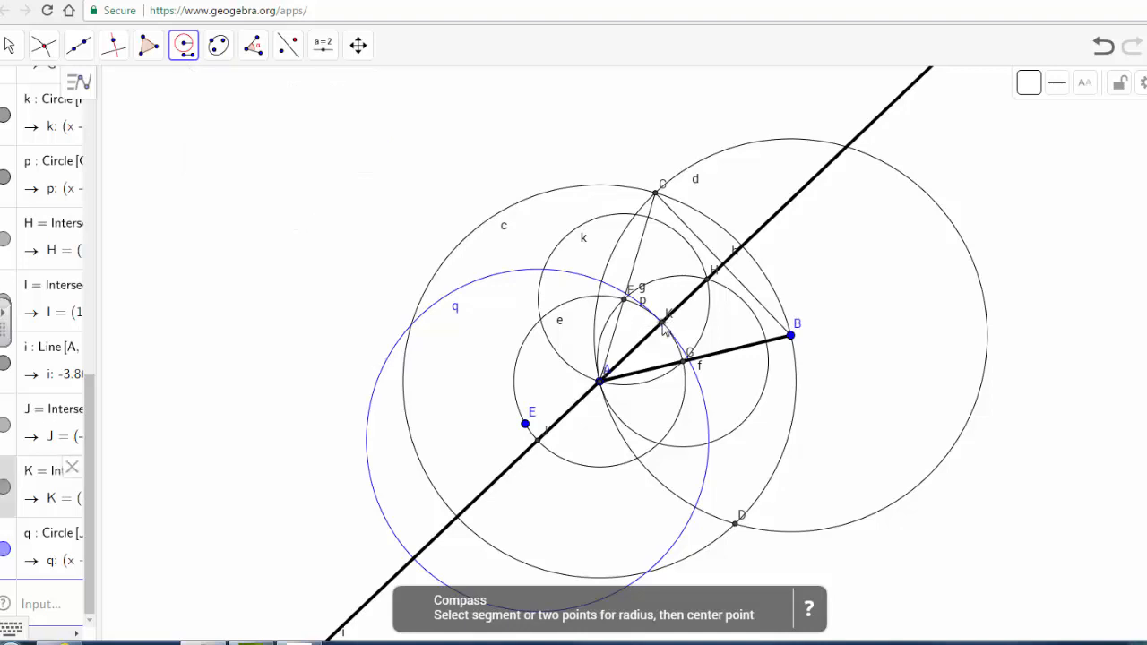
pyautogui.click(540, 440)
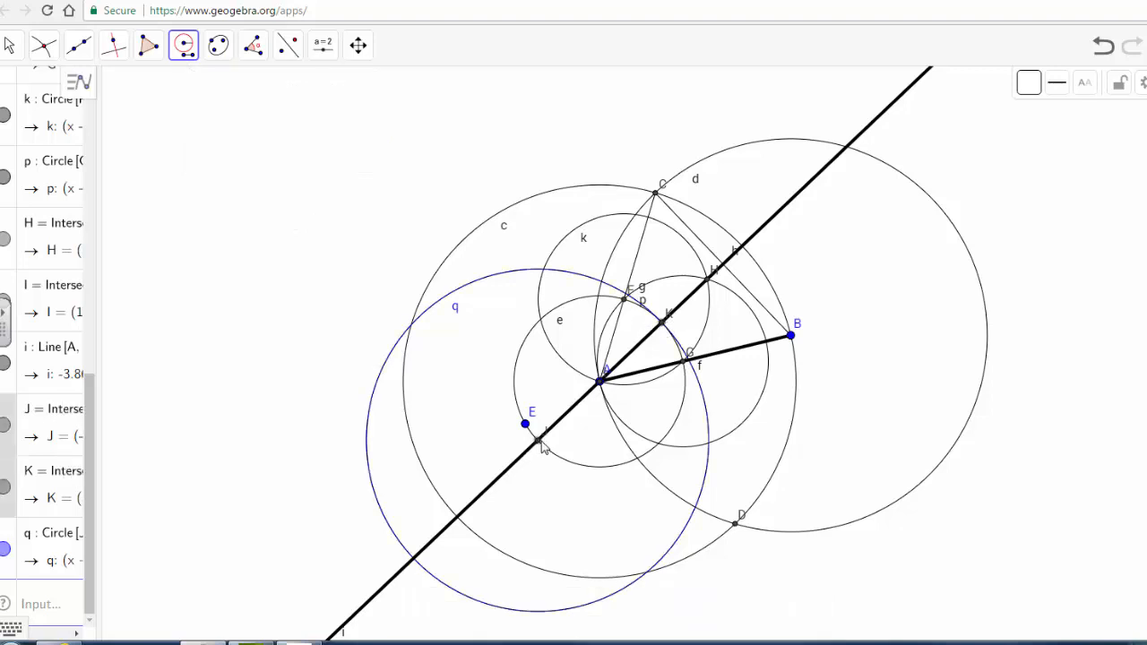
pyautogui.click(661, 326)
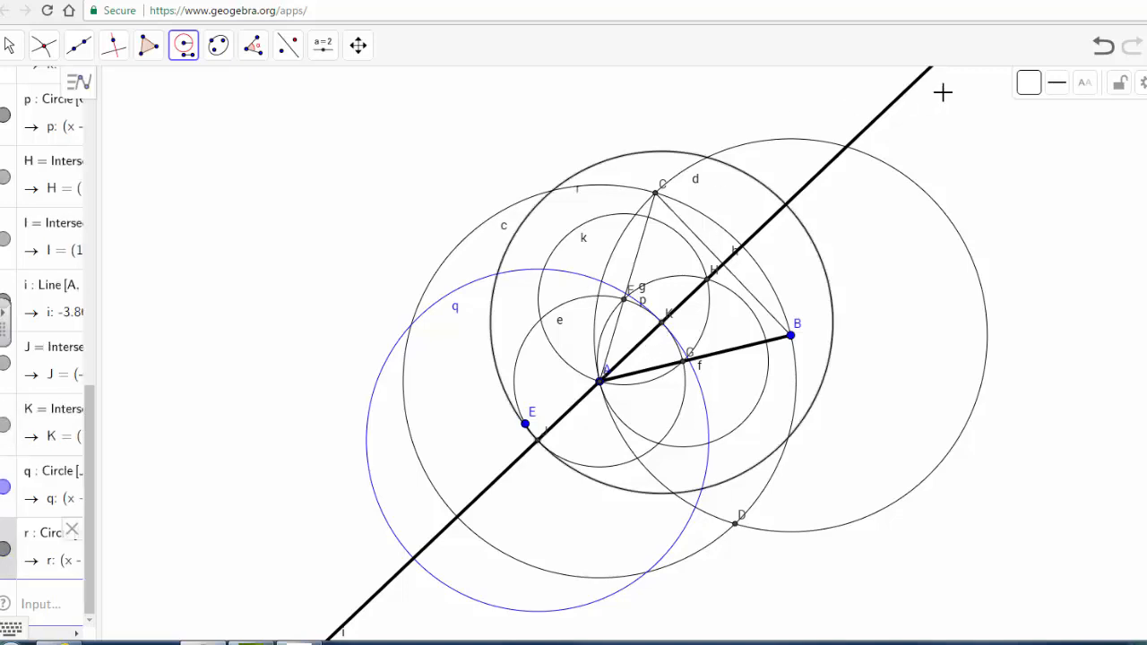
pyautogui.click(1028, 84)
pyautogui.click(1120, 116)
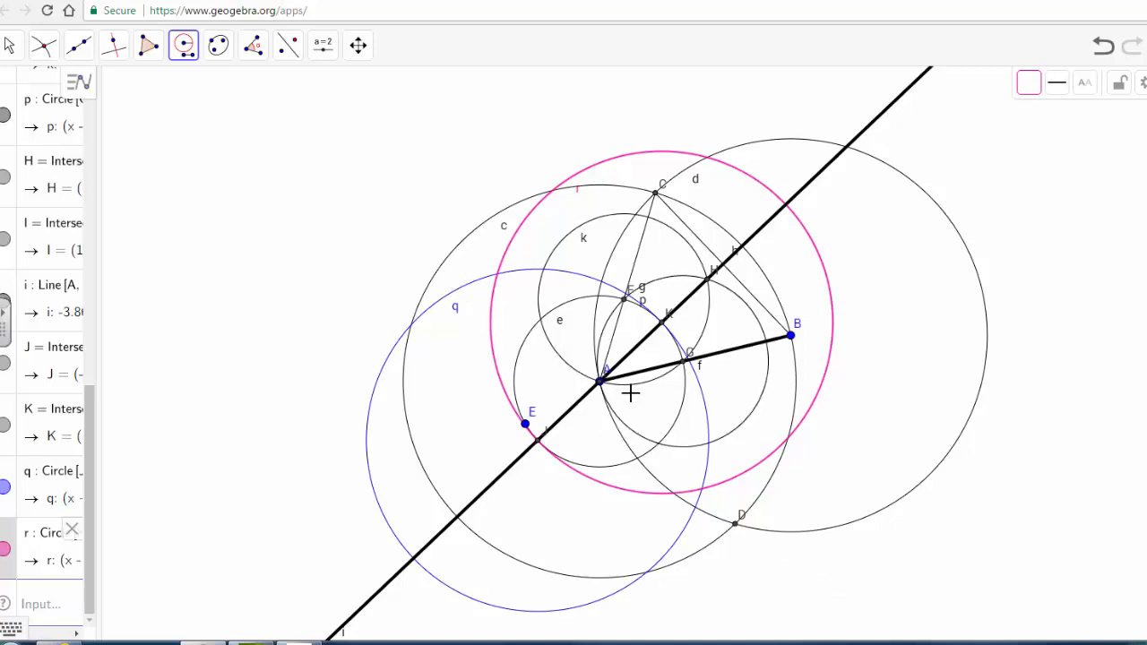
# Mark both intersection points of the blue and pink circles
pyautogui.click(43, 49)
pyautogui.click(81, 188)
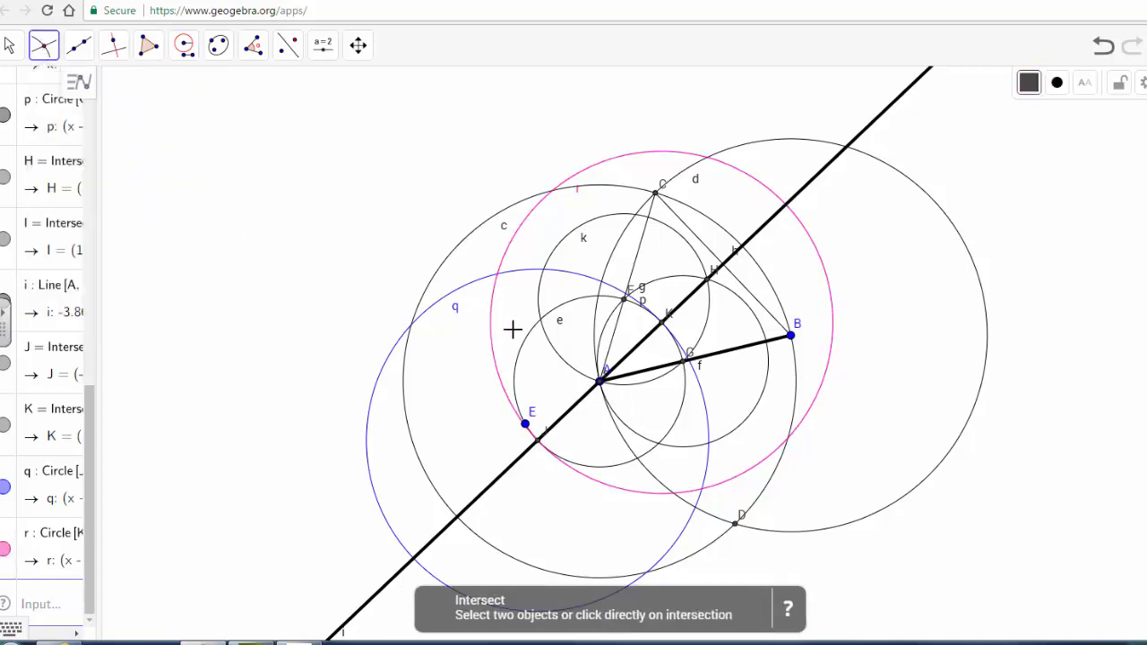
pyautogui.click(528, 272)
pyautogui.click(505, 262)
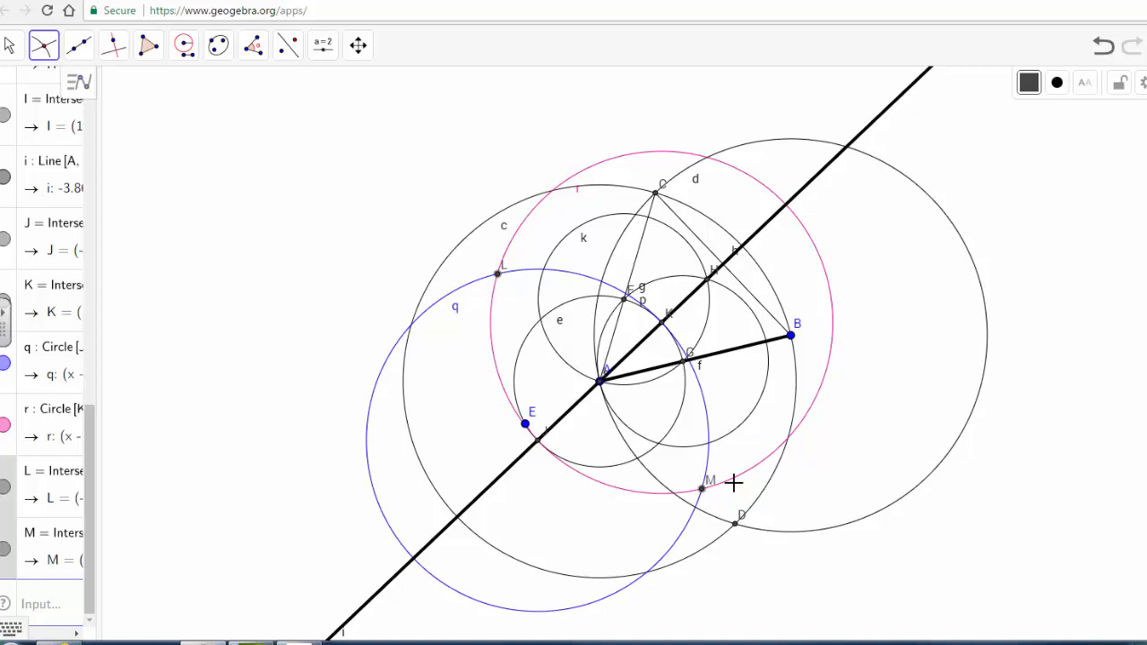
# Draw a line through L and M, the intersections of the blue and pink circles, and colour it orange
pyautogui.click(78, 44)
pyautogui.click(215, 95)
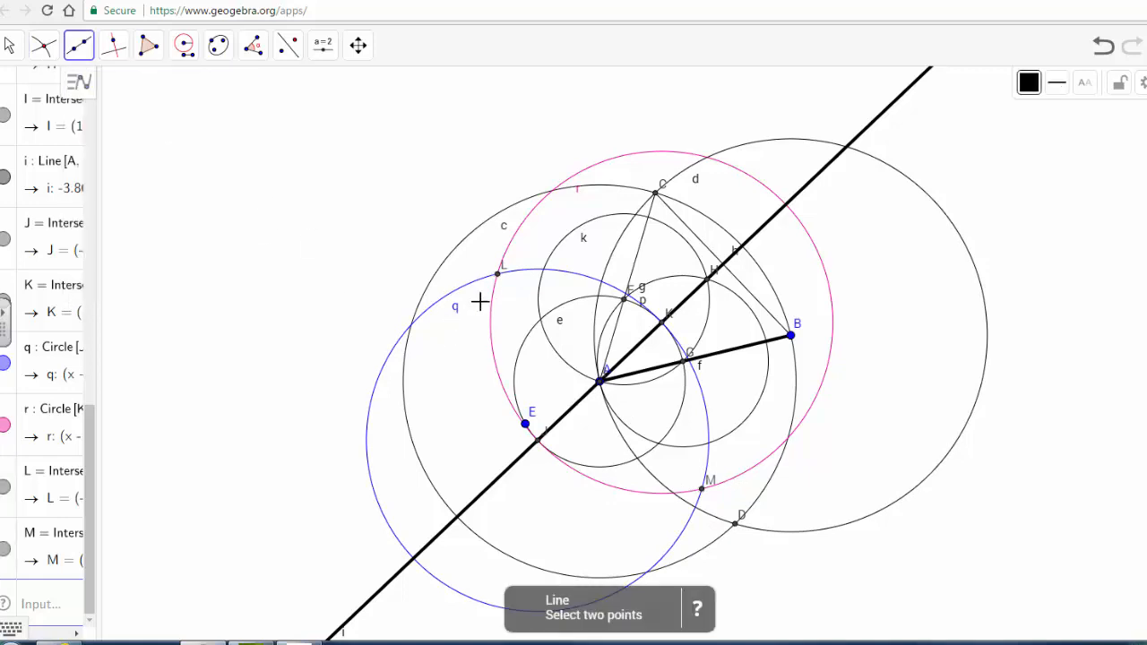
pyautogui.click(497, 273)
pyautogui.click(702, 489)
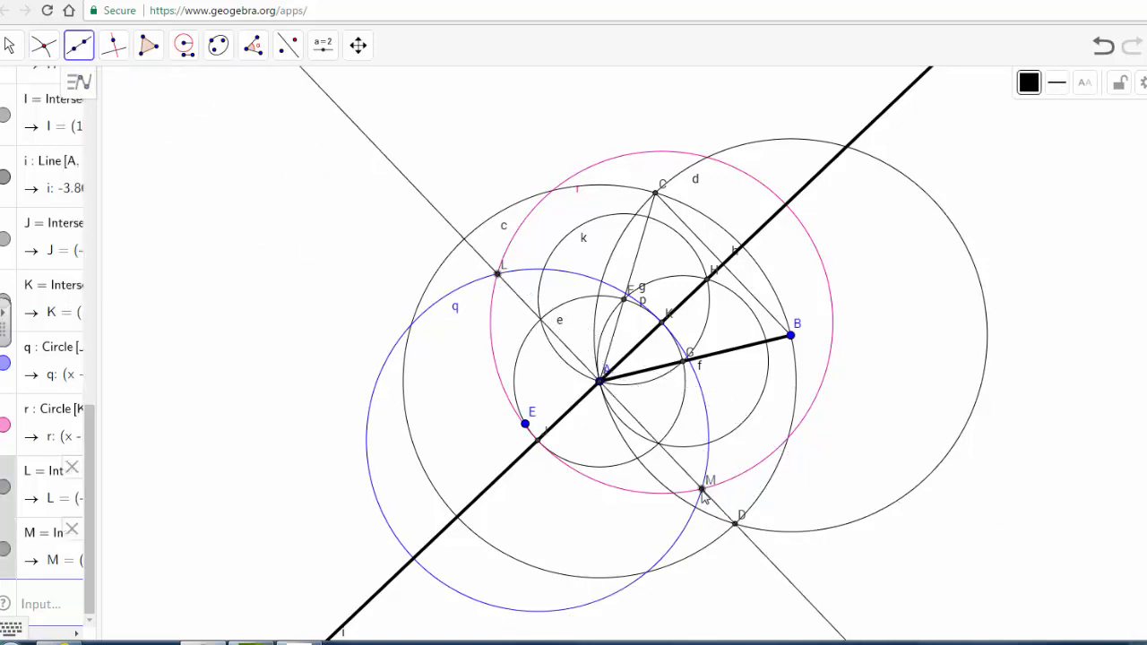
pyautogui.click(701, 490)
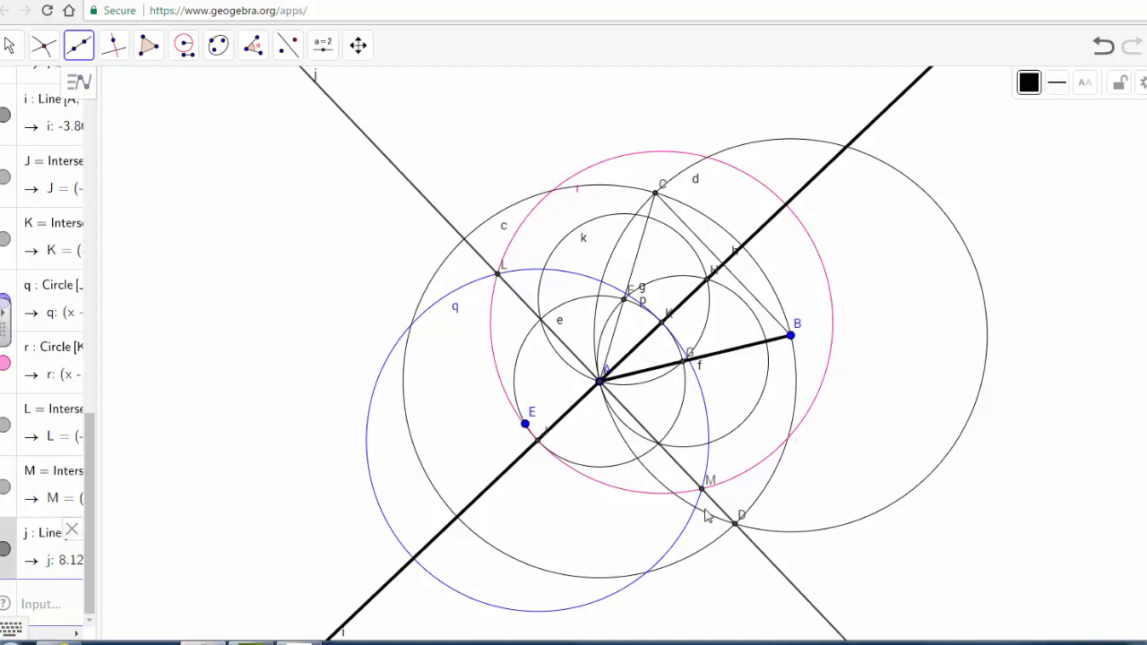
pyautogui.click(1030, 88)
pyautogui.click(1120, 143)
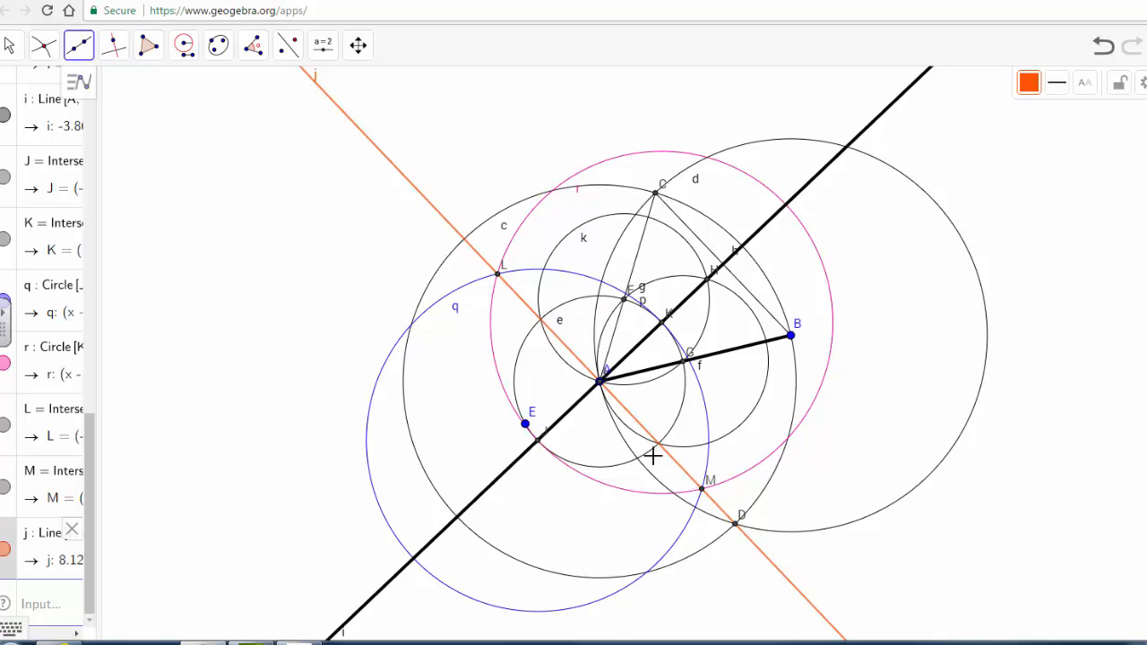
# Mark both points where the orange line crosses the small circle around A
pyautogui.click(45, 47)
pyautogui.click(89, 190)
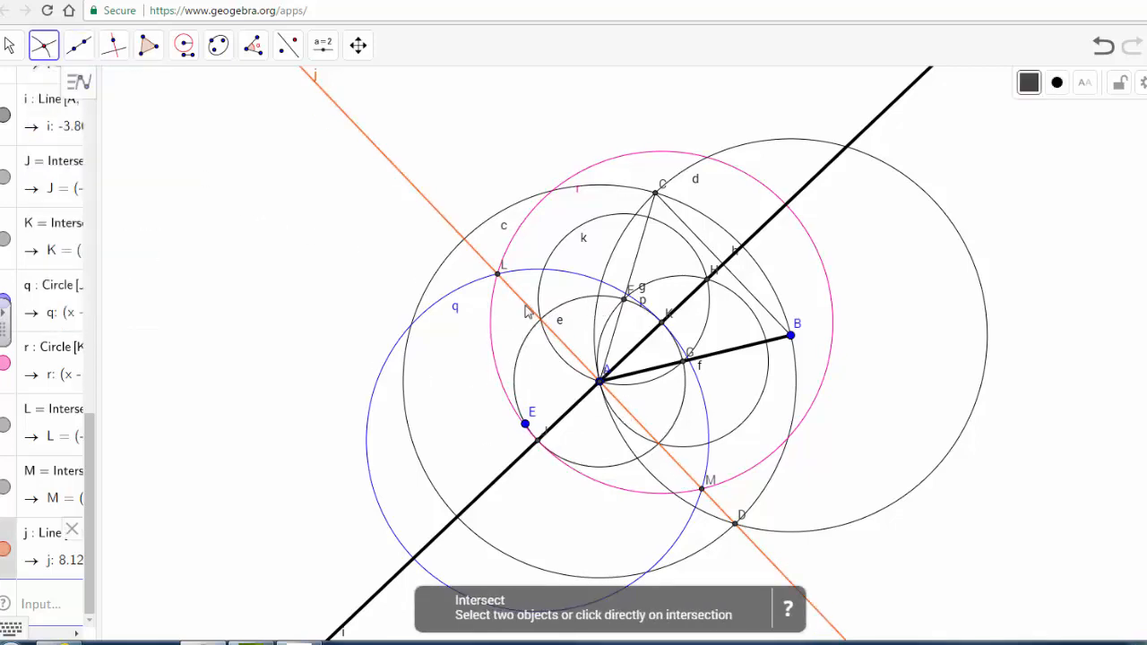
pyautogui.click(526, 348)
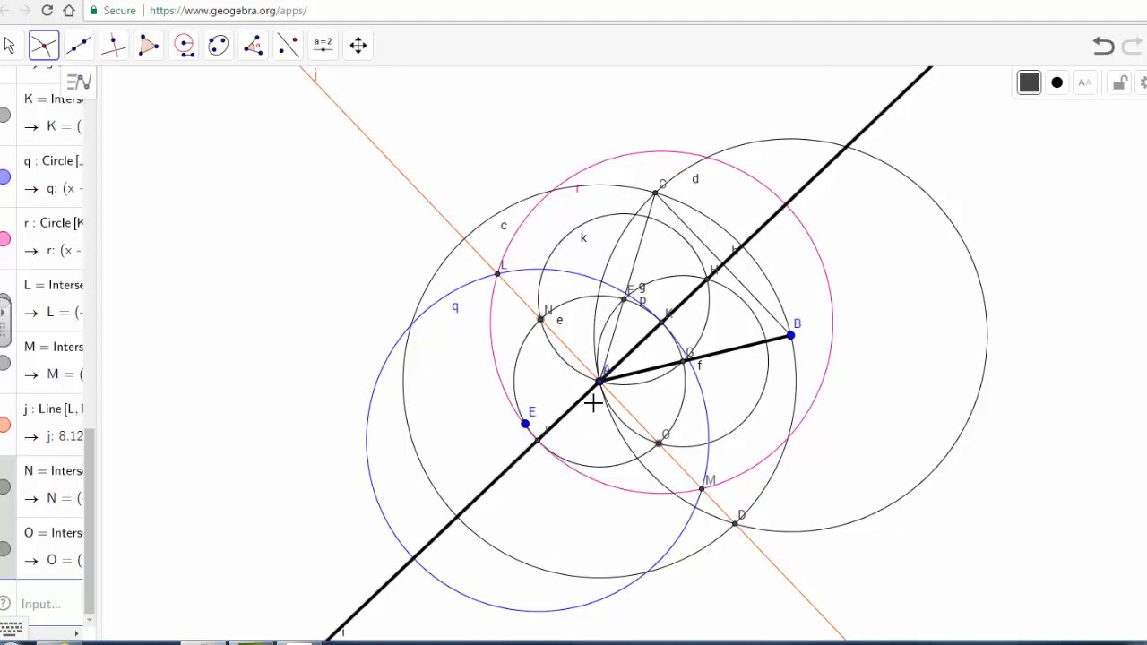
# Construct a Compass circle centred on N using the distance AN as its radius, and colour it purple
pyautogui.click(663, 330)
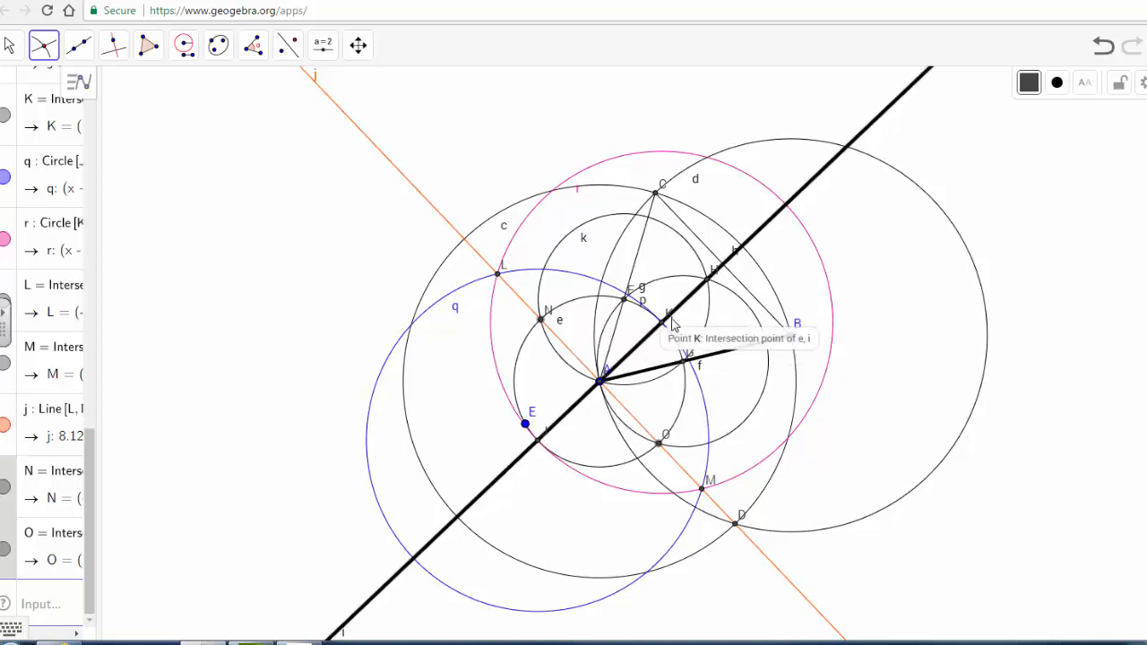
pyautogui.click(186, 56)
pyautogui.click(219, 157)
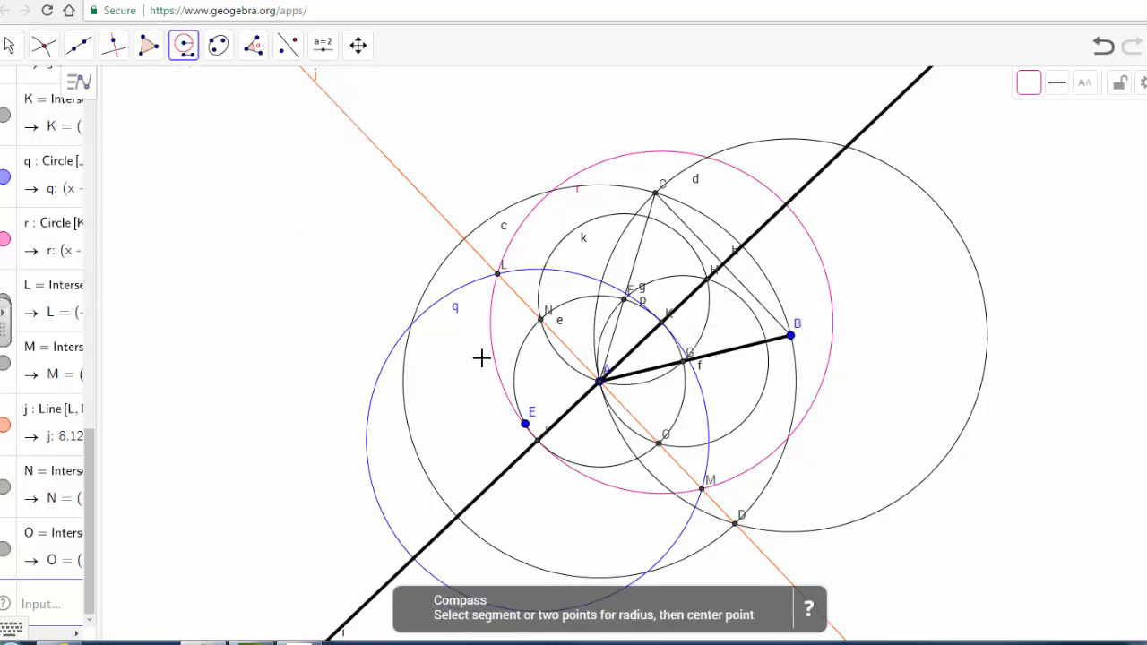
pyautogui.click(600, 381)
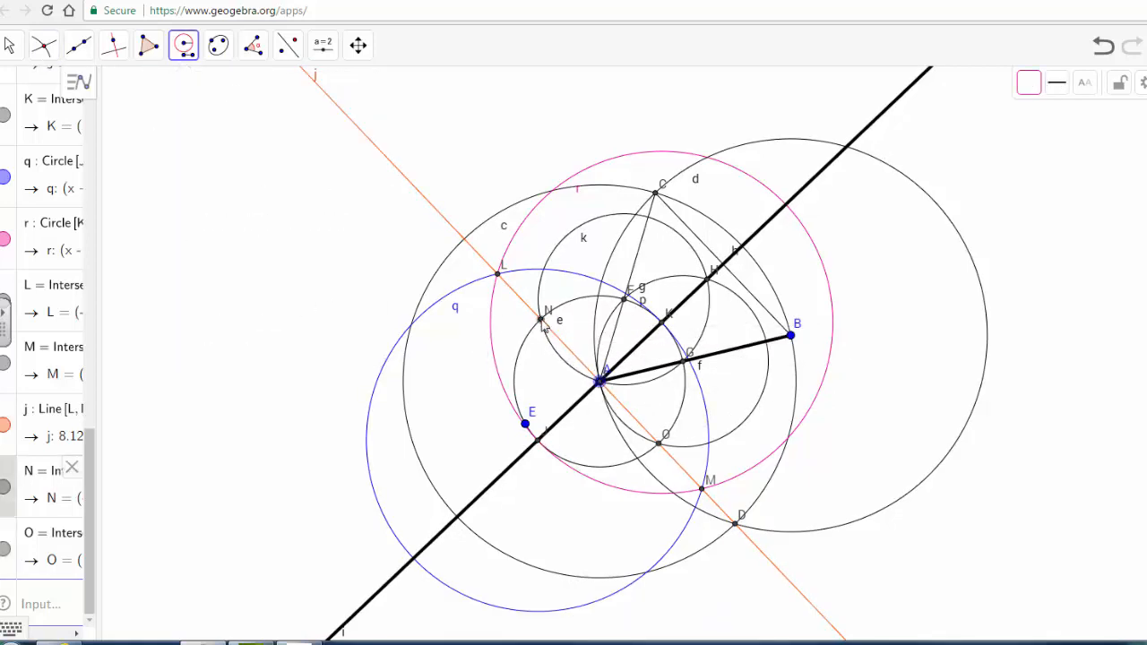
pyautogui.click(542, 319)
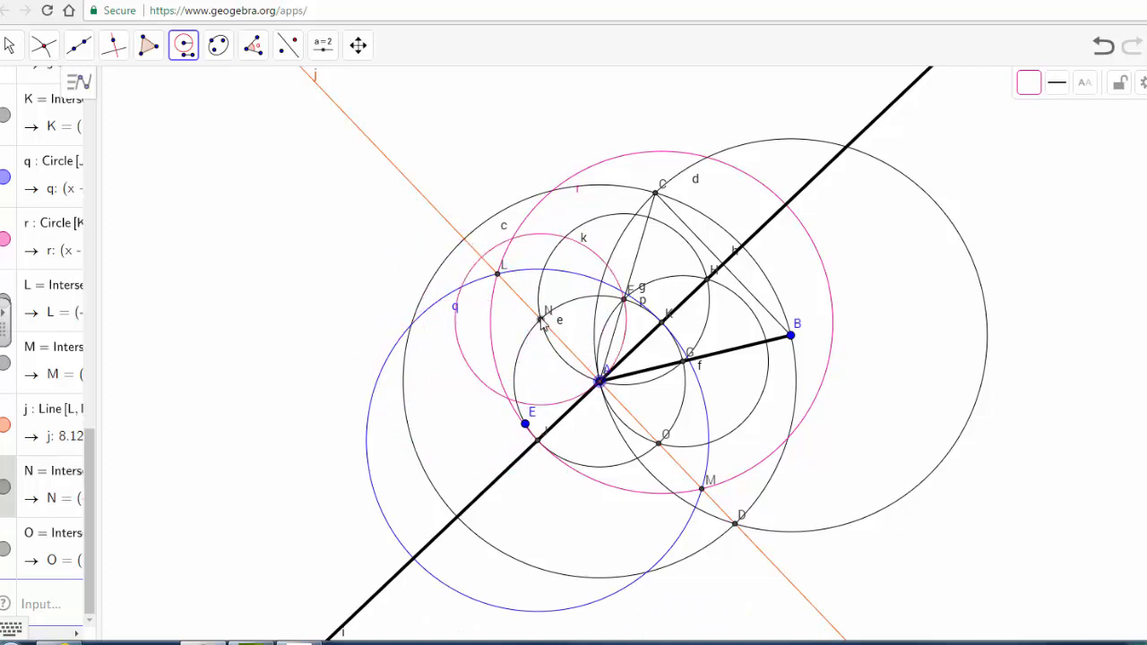
pyautogui.click(543, 322)
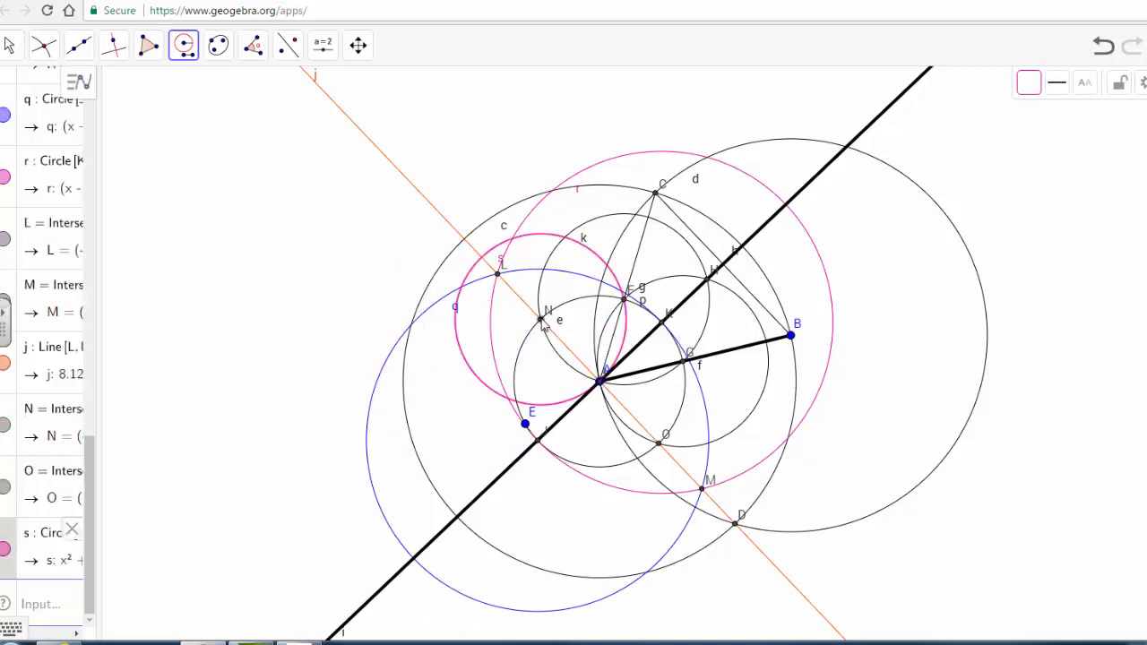
pyautogui.click(1026, 93)
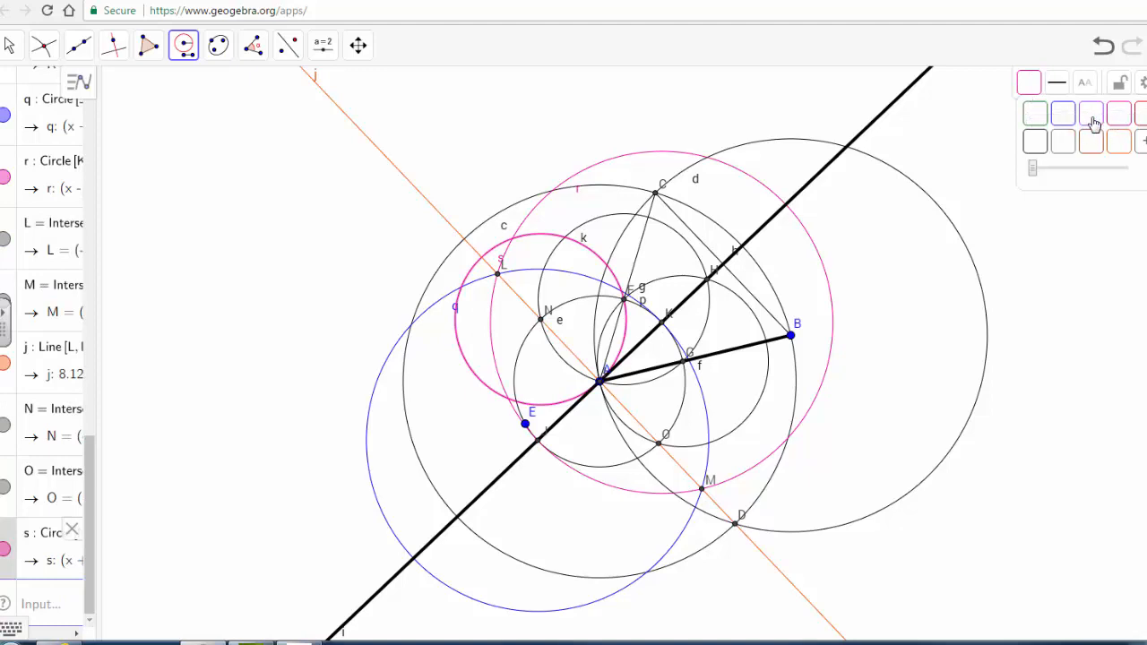
pyautogui.click(1091, 121)
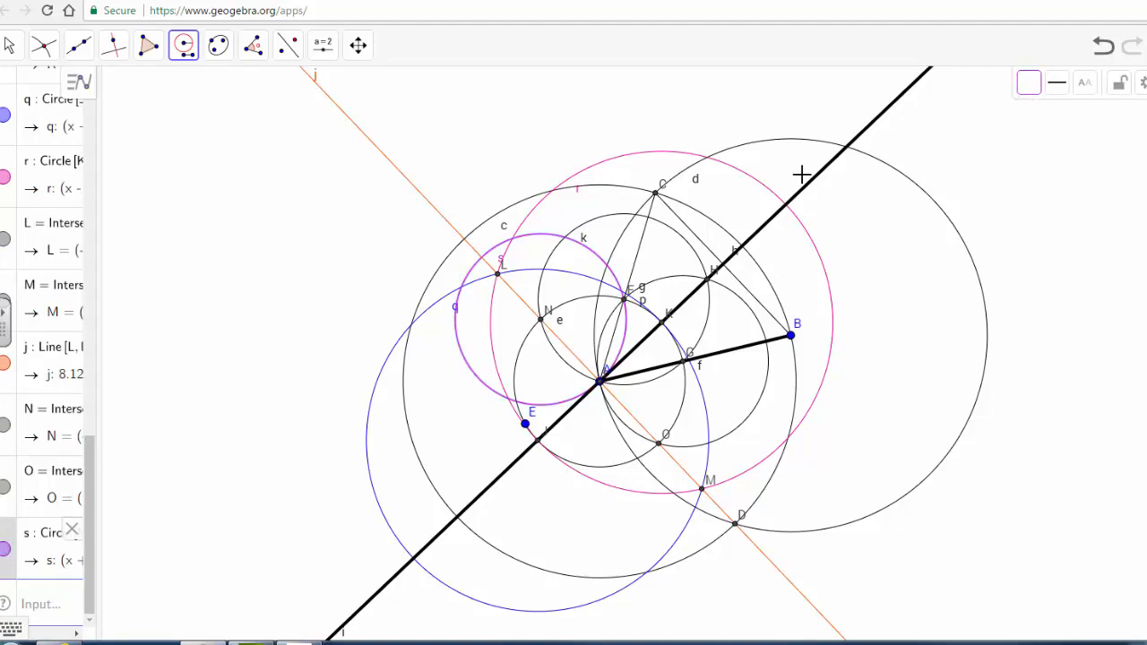
# Construct a second purple Compass circle centred on K using the distance KA as its radius
pyautogui.click(184, 43)
pyautogui.click(219, 156)
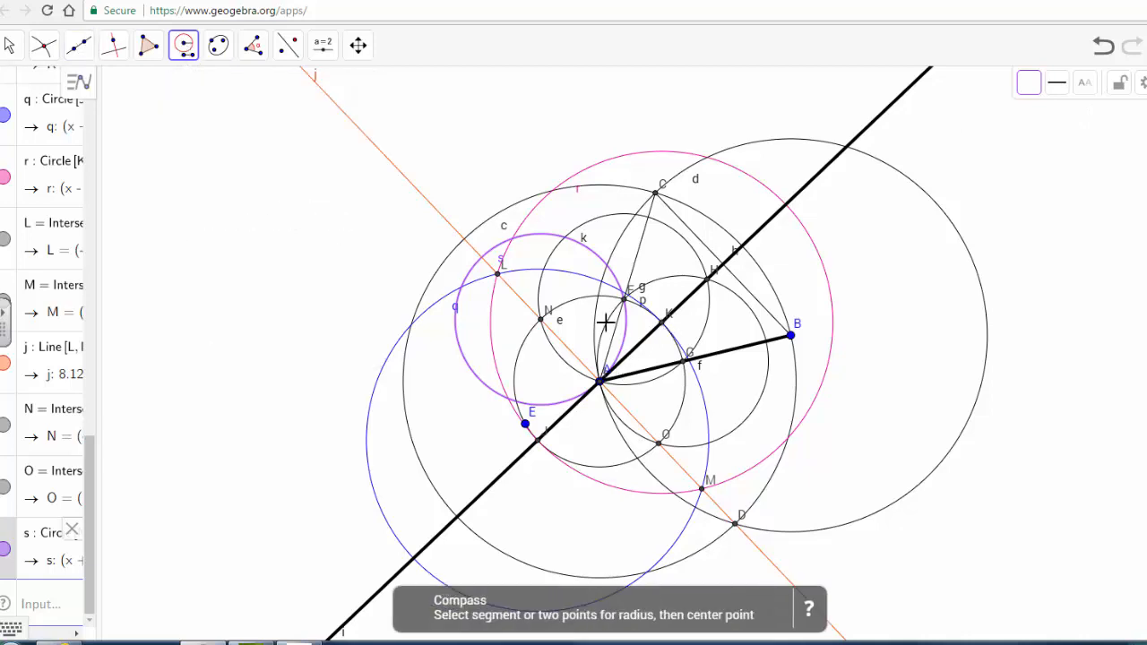
pyautogui.click(661, 322)
pyautogui.click(599, 380)
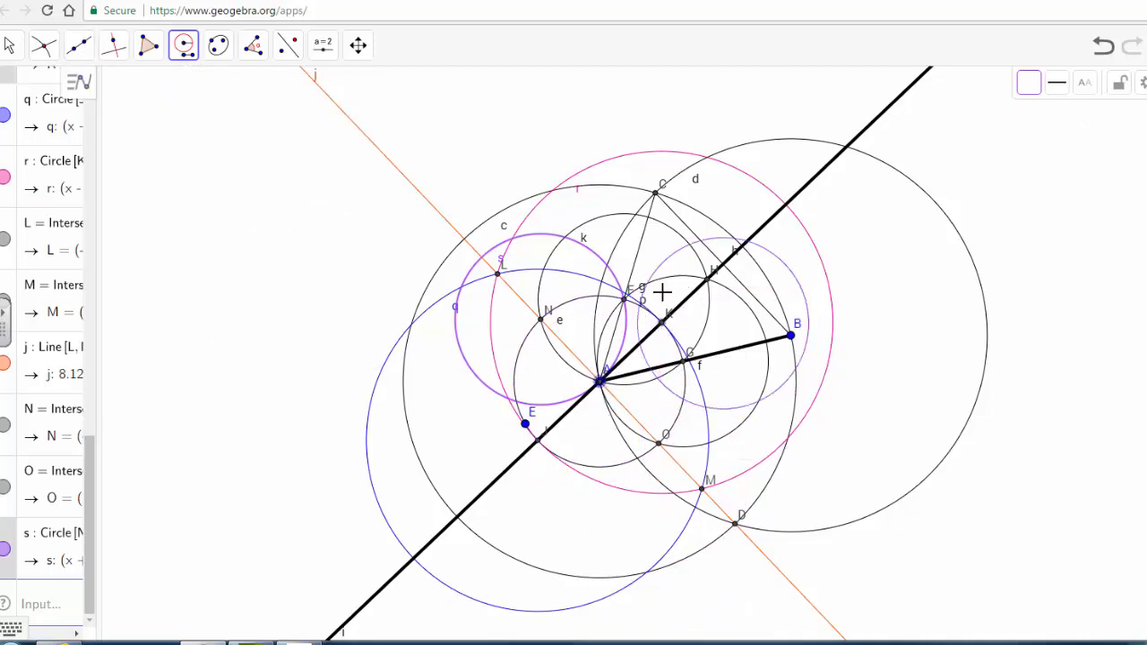
pyautogui.click(663, 328)
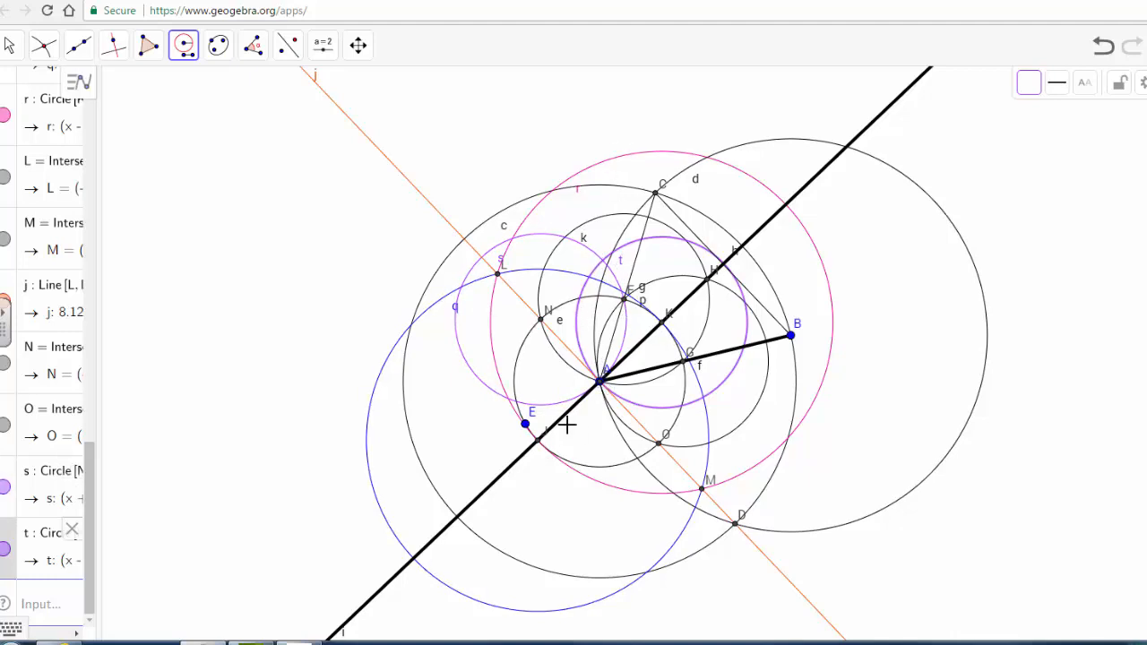
# Mark both intersection points of the two purple circles
pyautogui.click(42, 44)
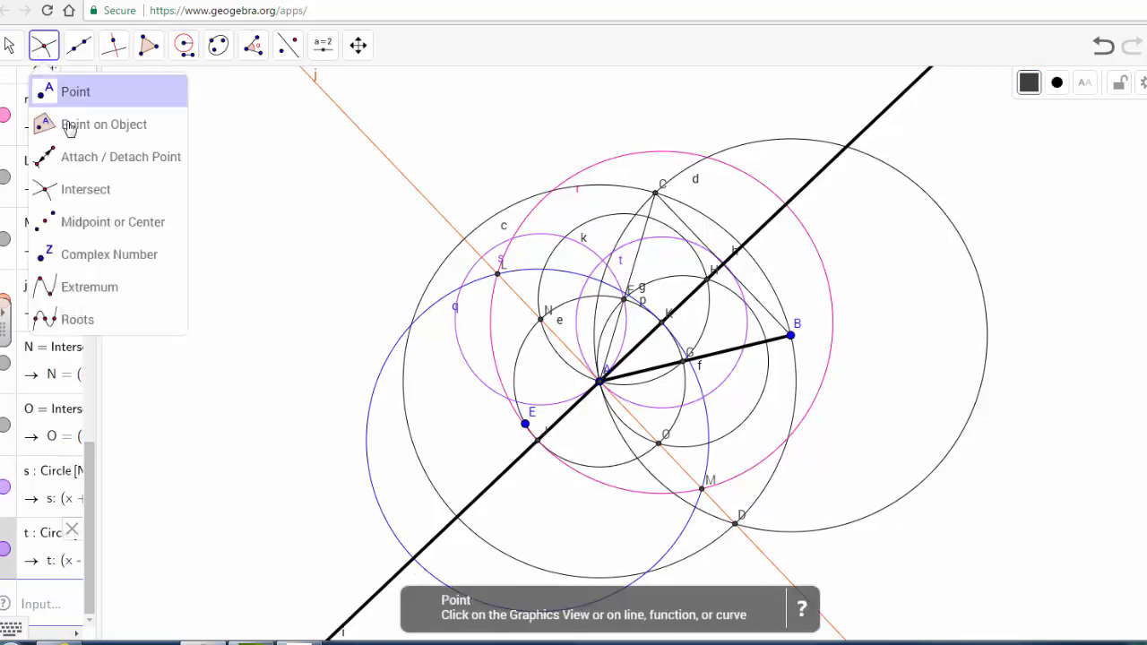
pyautogui.click(85, 189)
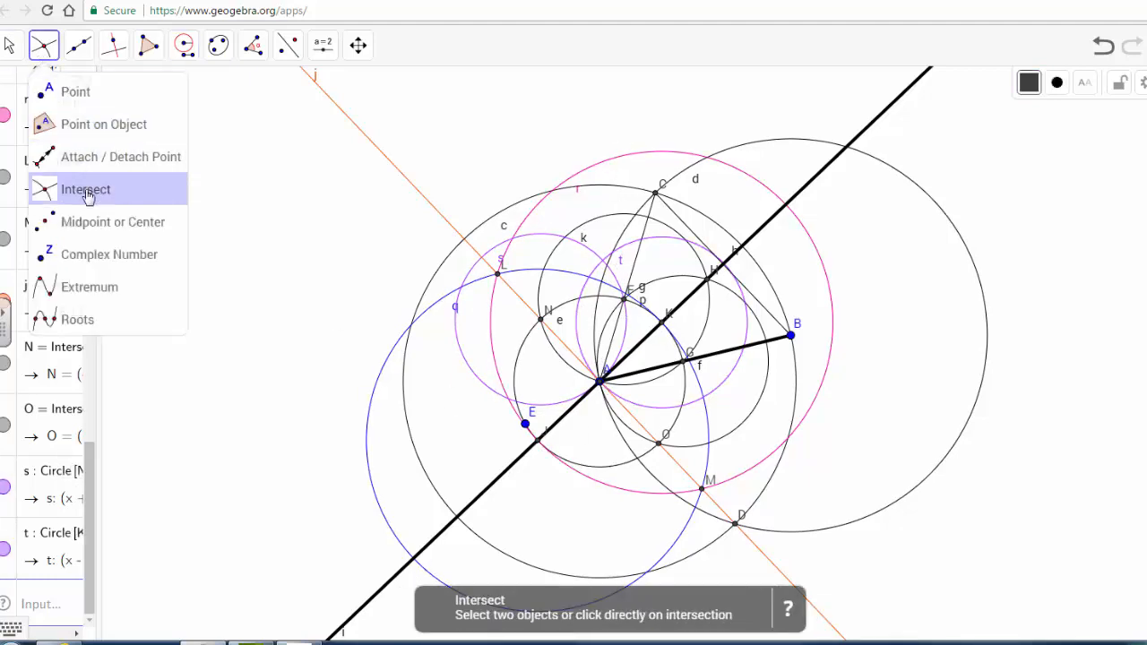
pyautogui.click(602, 260)
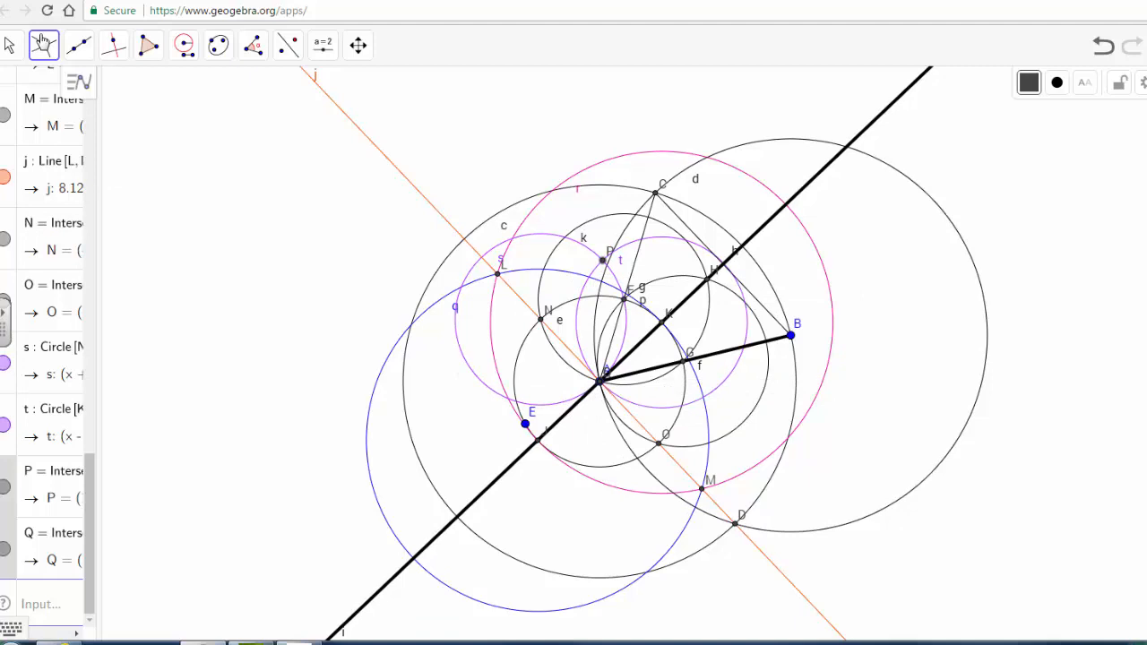
# Draw an orange line through P and A, where the two purple circles intersect
pyautogui.click(79, 45)
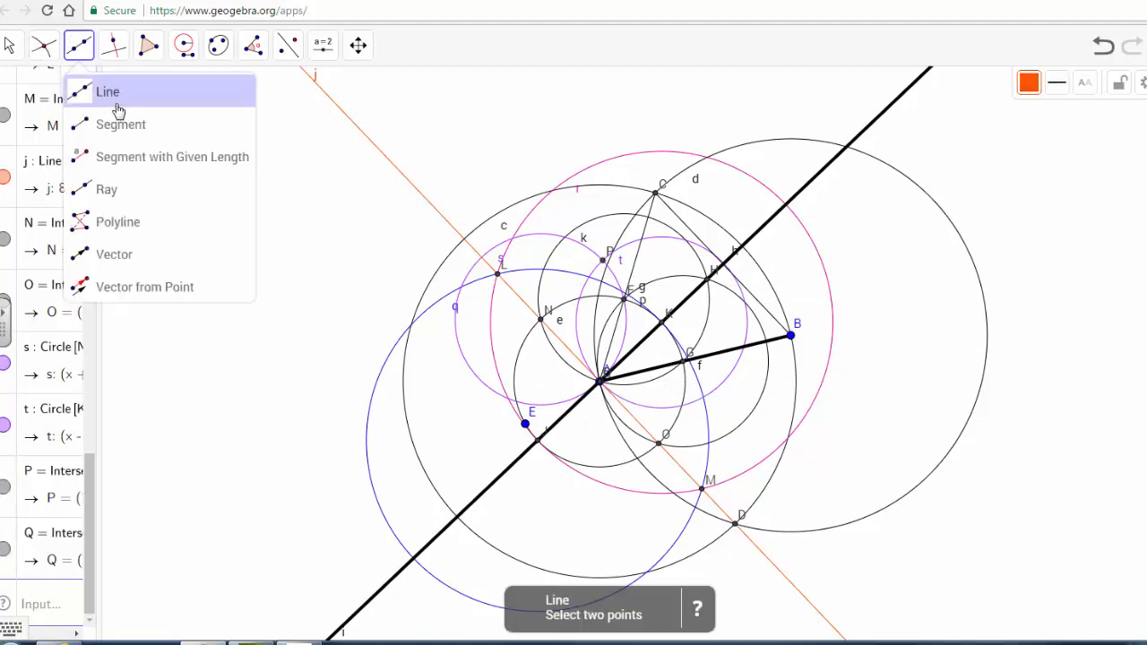
pyautogui.click(602, 259)
pyautogui.click(600, 381)
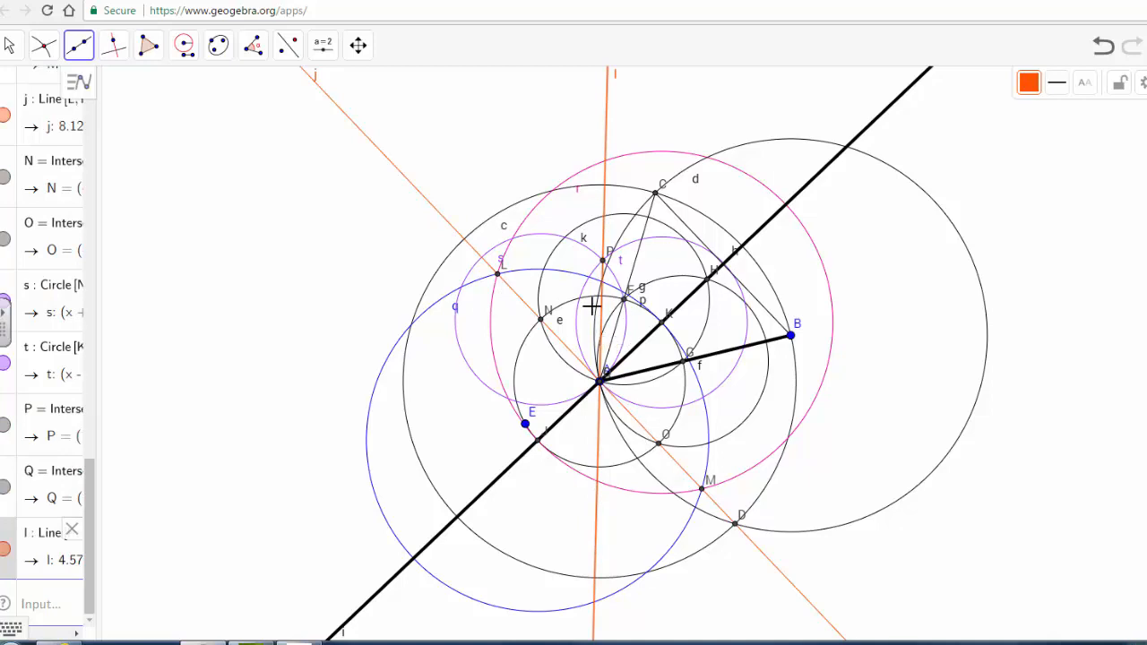
pyautogui.click(607, 262)
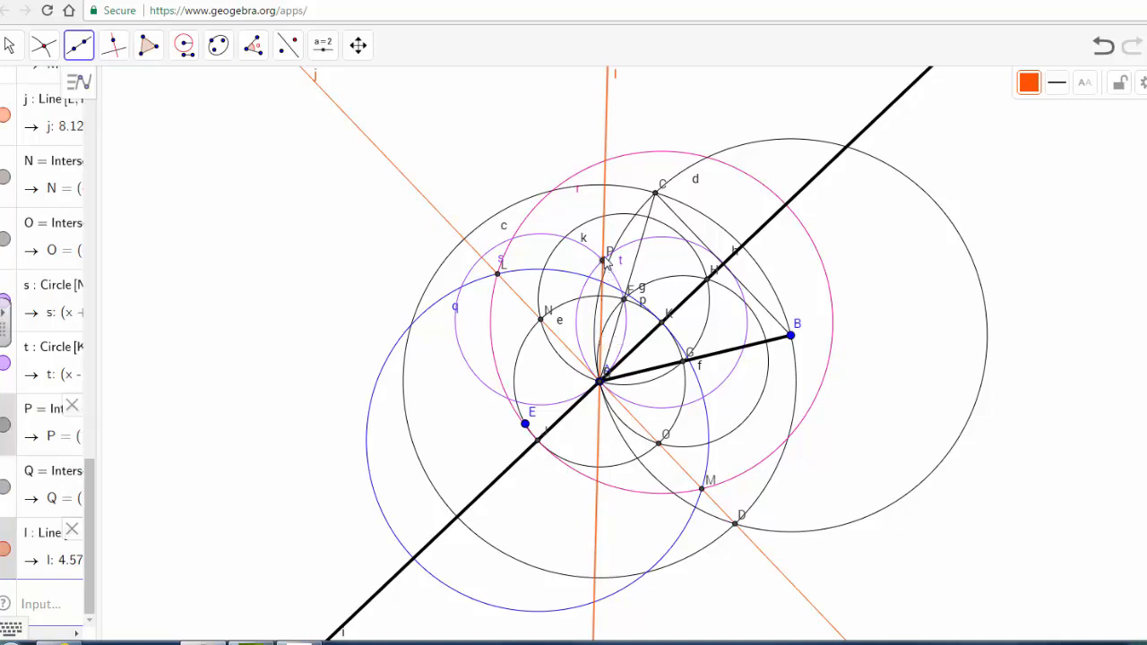
pyautogui.click(709, 278)
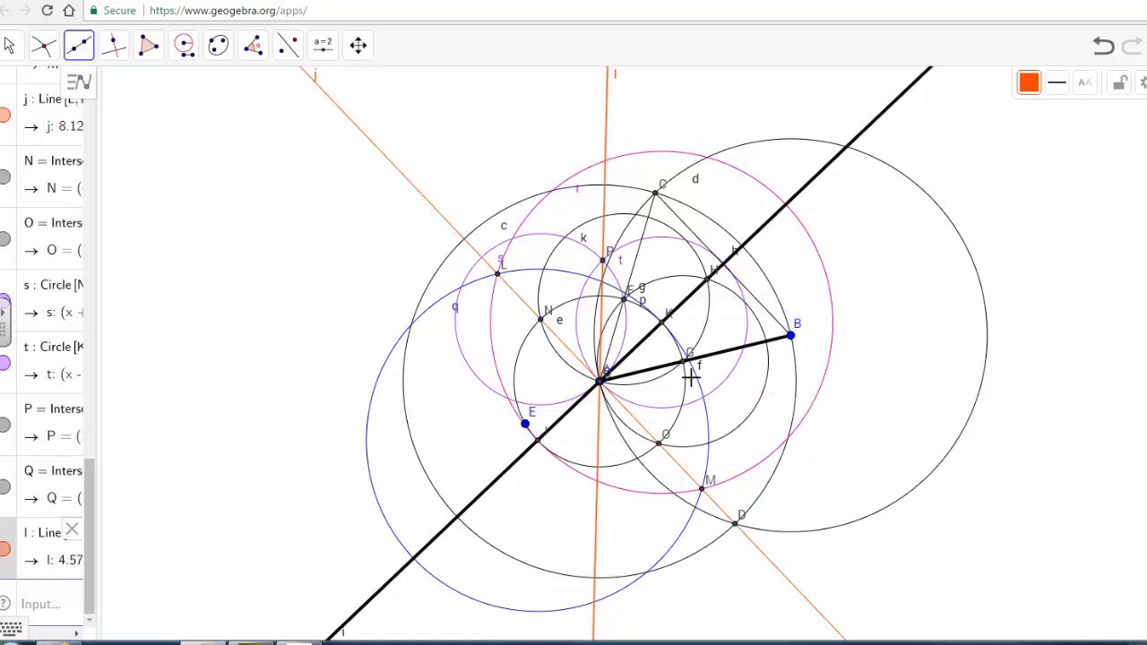
# Draw thick dark green segments from P to A and from A to B to highlight the angle at A
pyautogui.click(90, 54)
pyautogui.click(103, 124)
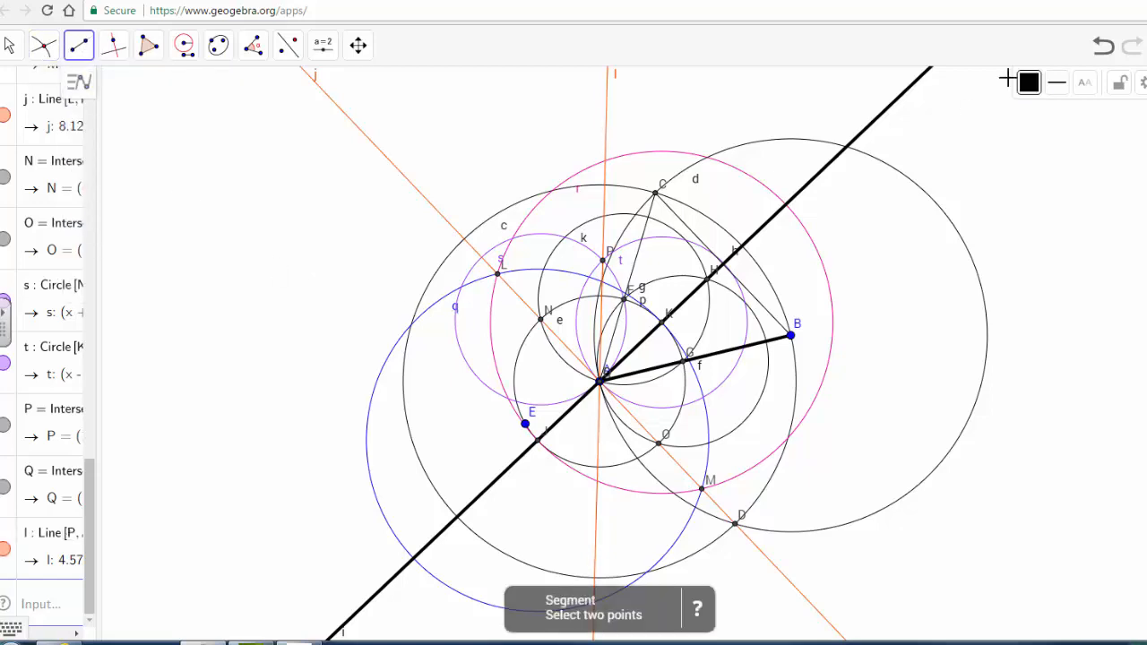
pyautogui.click(1030, 86)
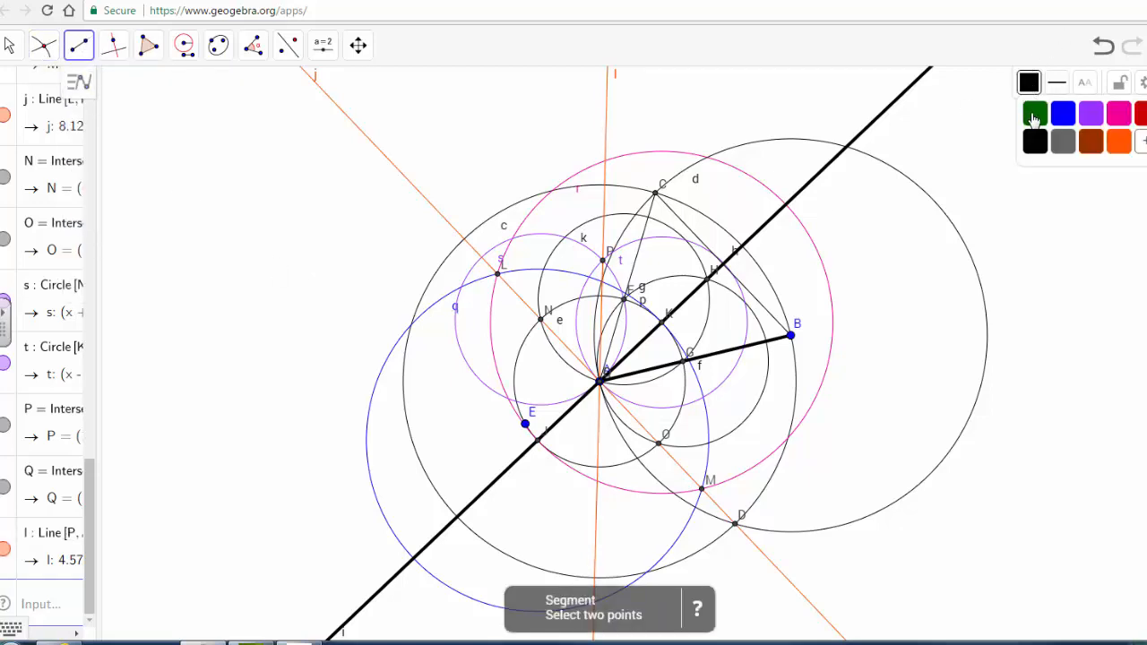
pyautogui.click(1034, 115)
pyautogui.click(1057, 82)
pyautogui.moveTo(1072, 140); pyautogui.dragTo(1145, 141)
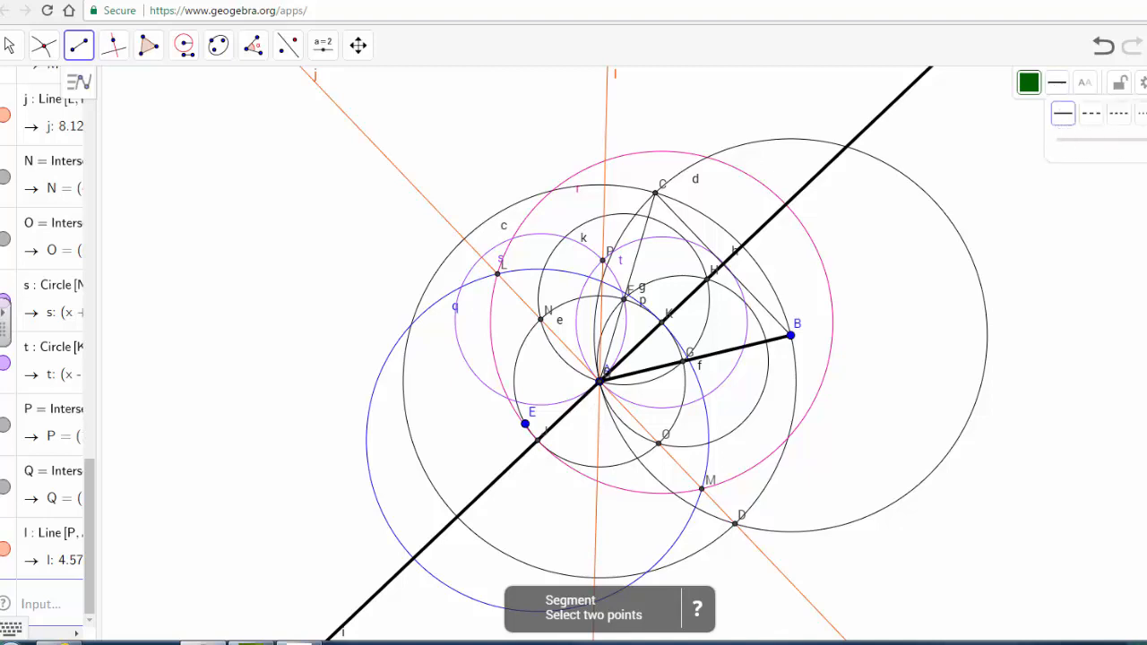
pyautogui.click(603, 261)
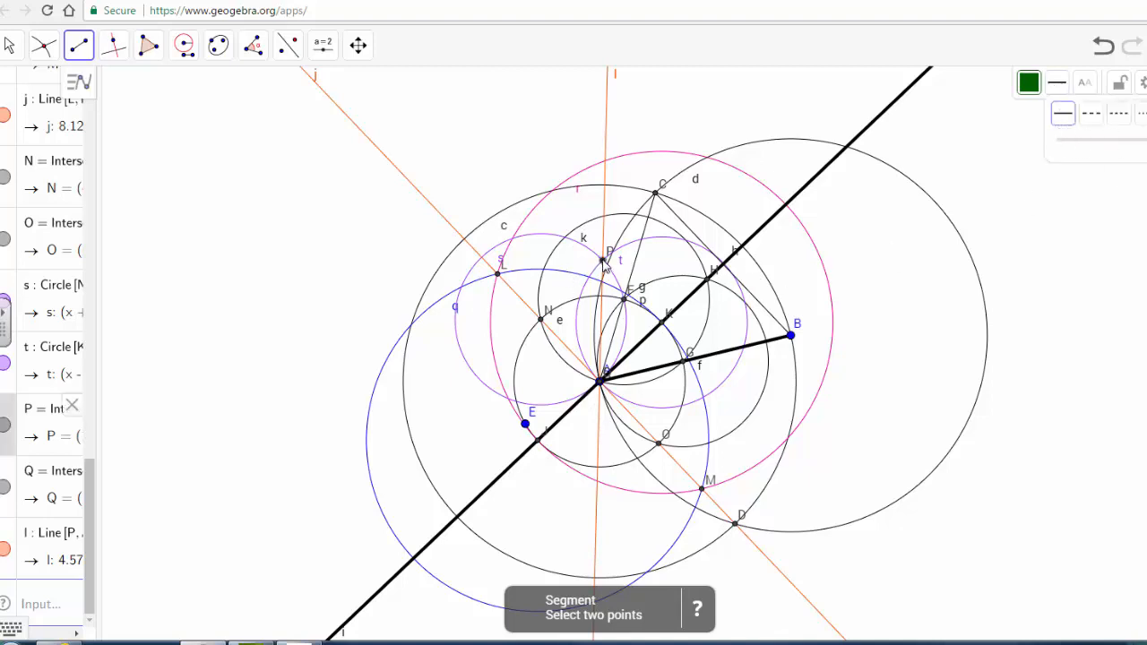
pyautogui.click(601, 382)
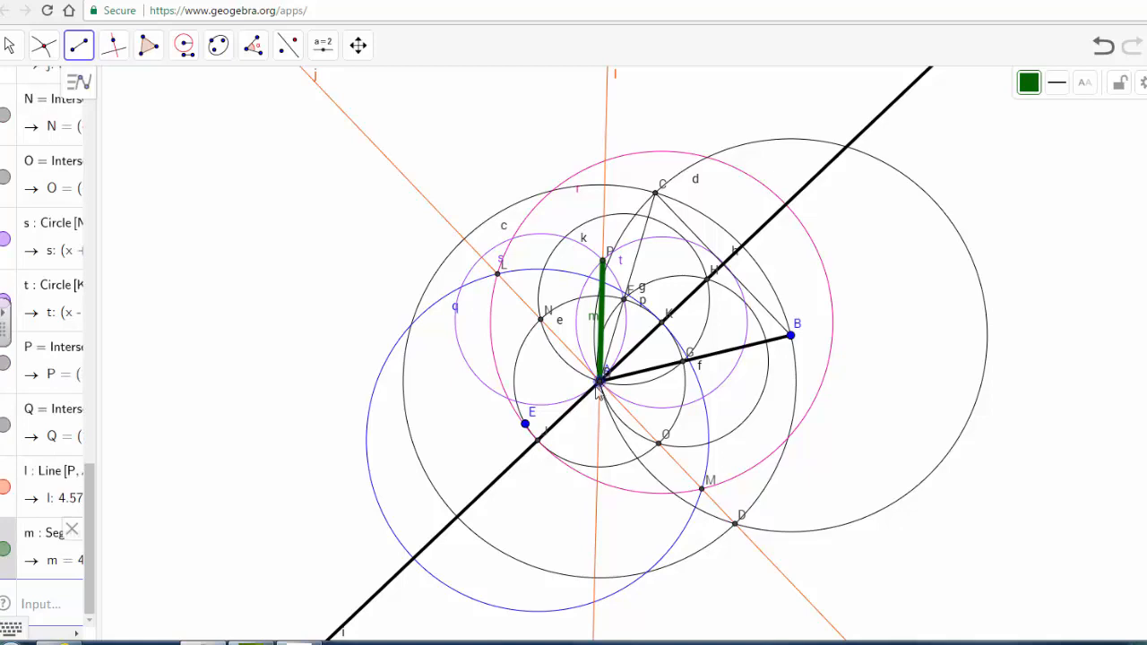
pyautogui.click(602, 387)
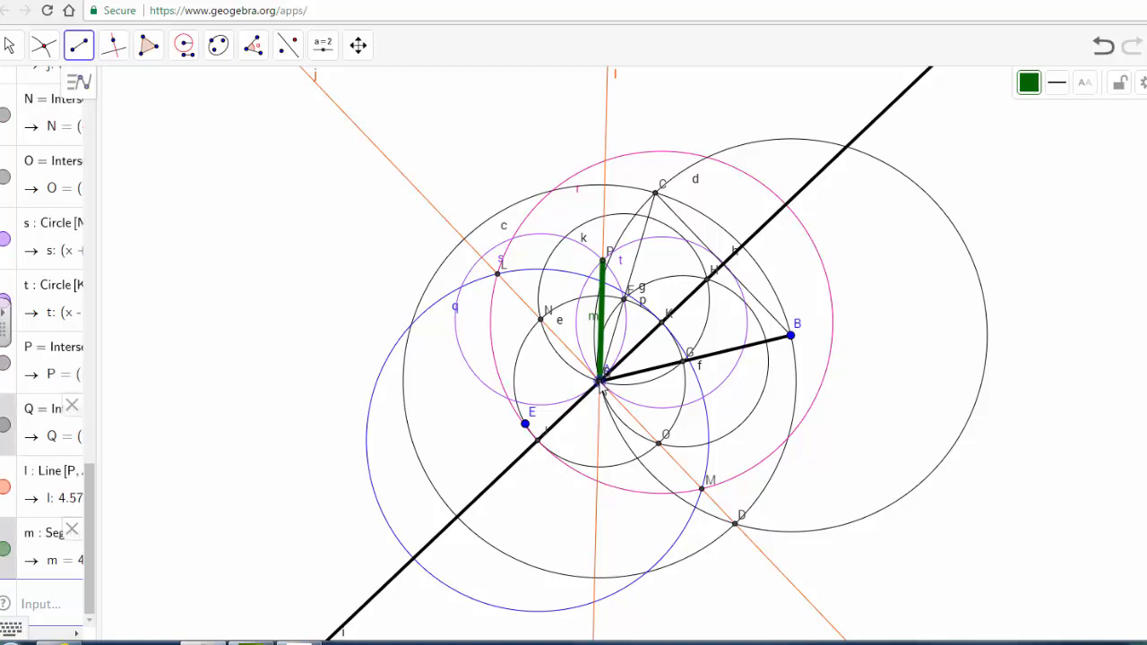
pyautogui.click(790, 336)
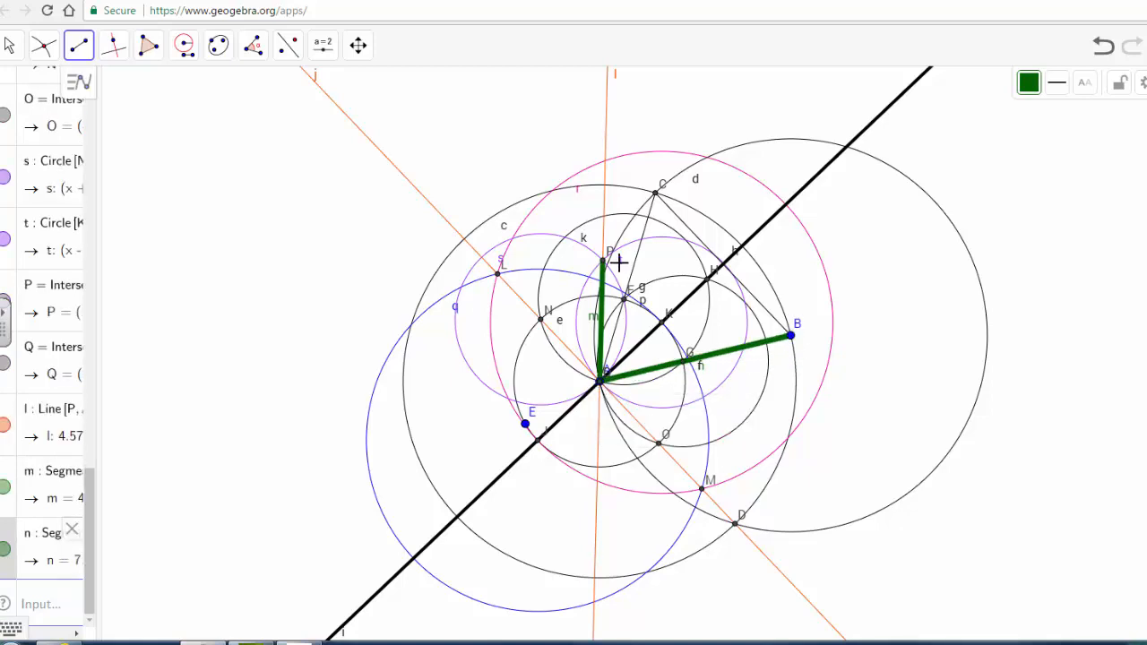